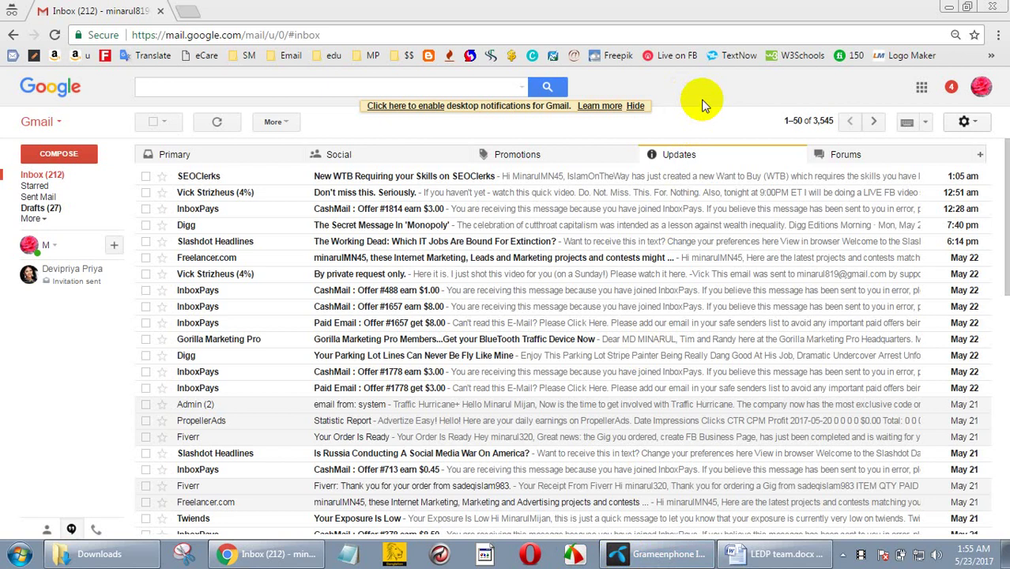
# - Go to Google Sheets by way of Google Docs and create a new blank spreadsheet
pyautogui.click(919, 91)
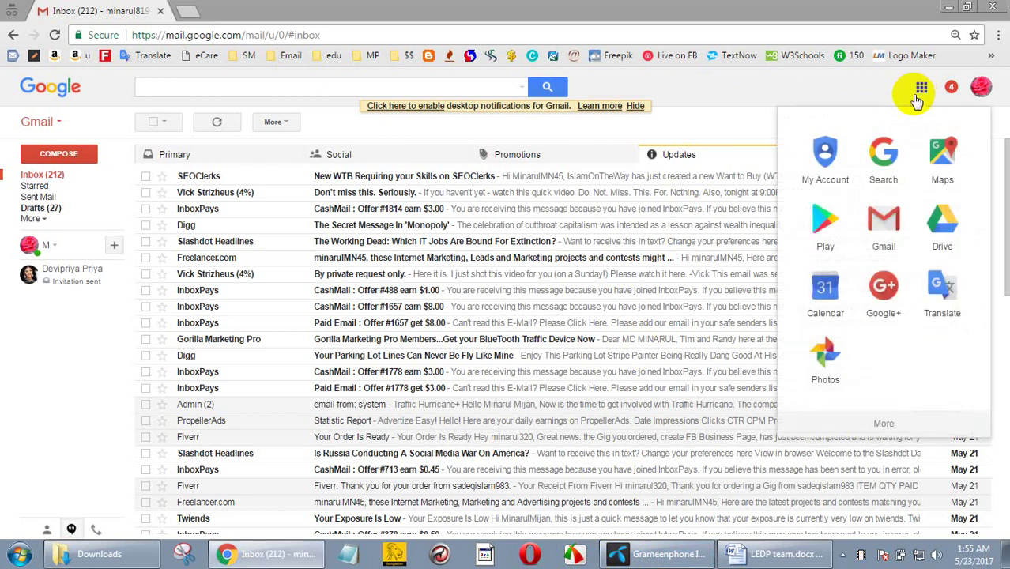
pyautogui.click(877, 420)
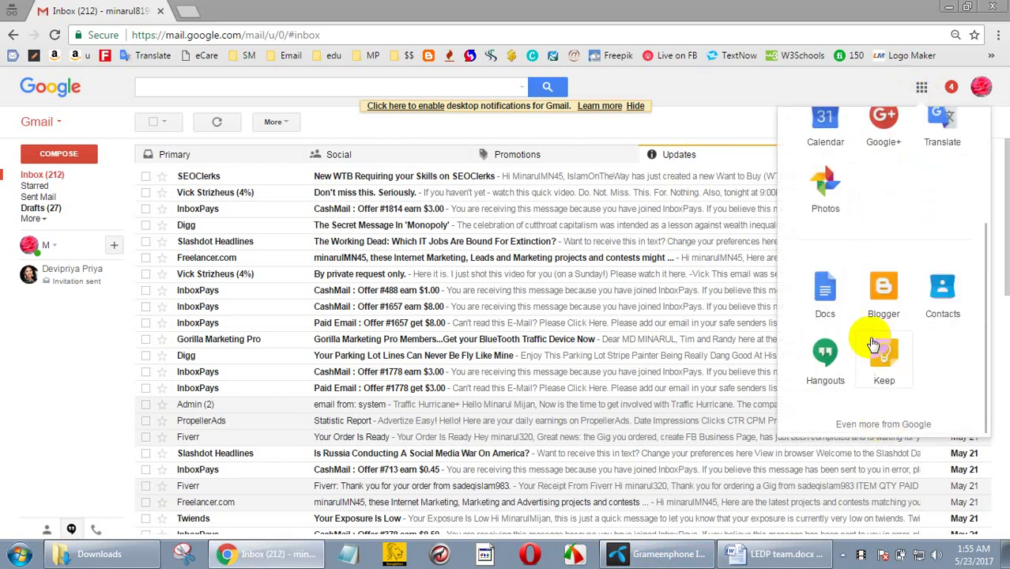
pyautogui.click(824, 287)
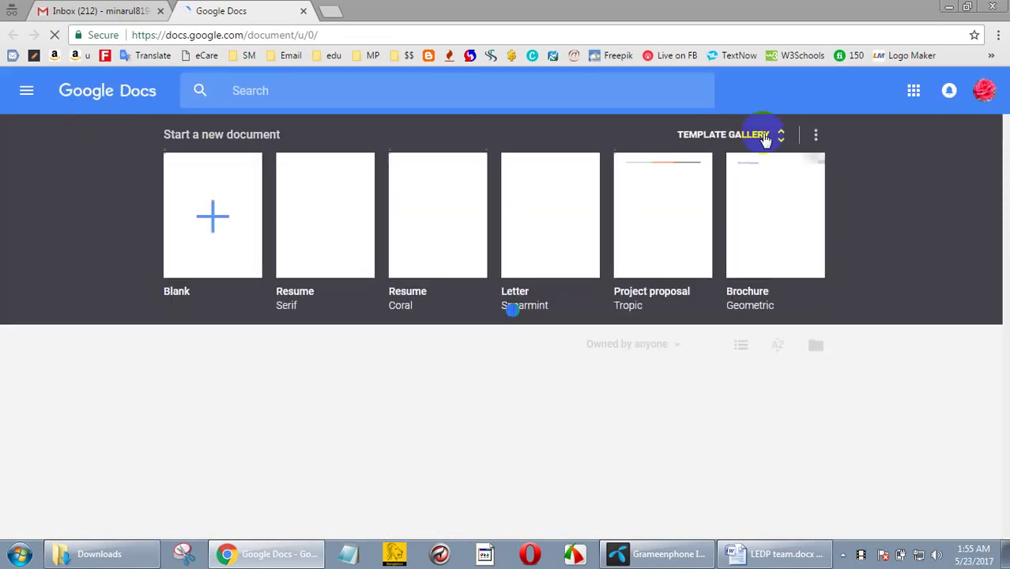
pyautogui.click(27, 96)
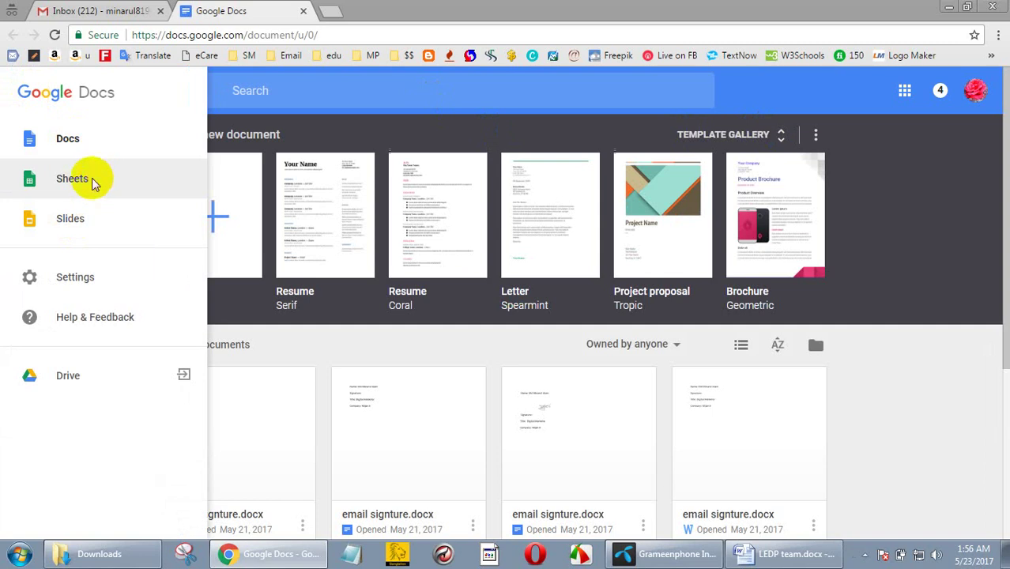
pyautogui.click(92, 180)
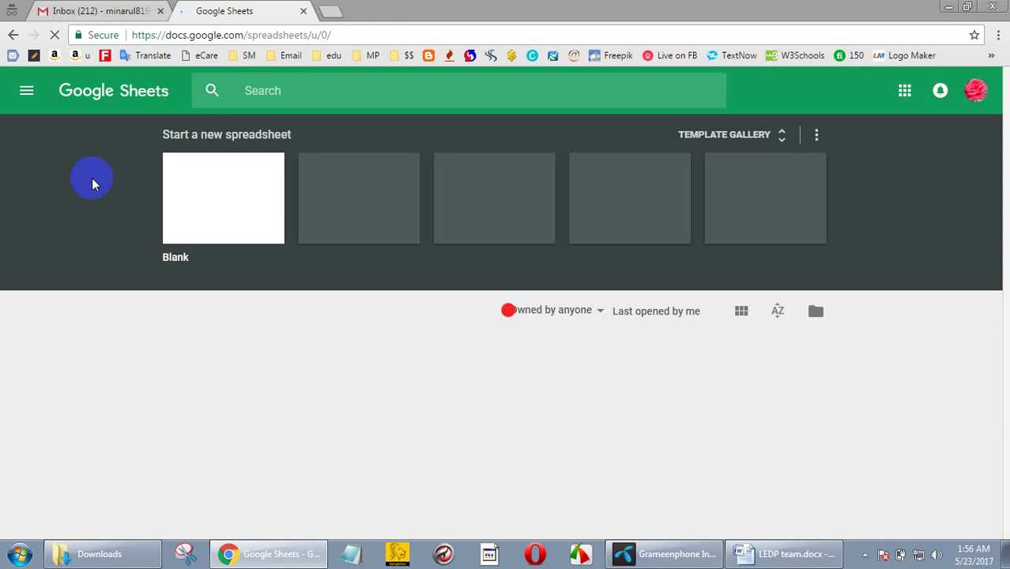
pyautogui.click(217, 196)
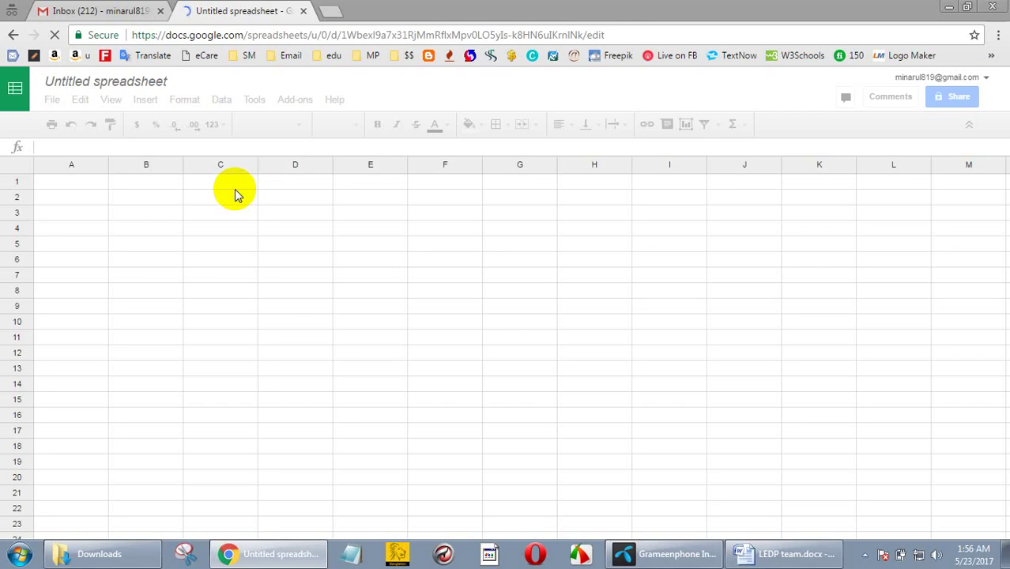
# - Paste the email address column copied from LEDP team.docx into column A from cell A2 and check the list to its end
pyautogui.click(79, 185)
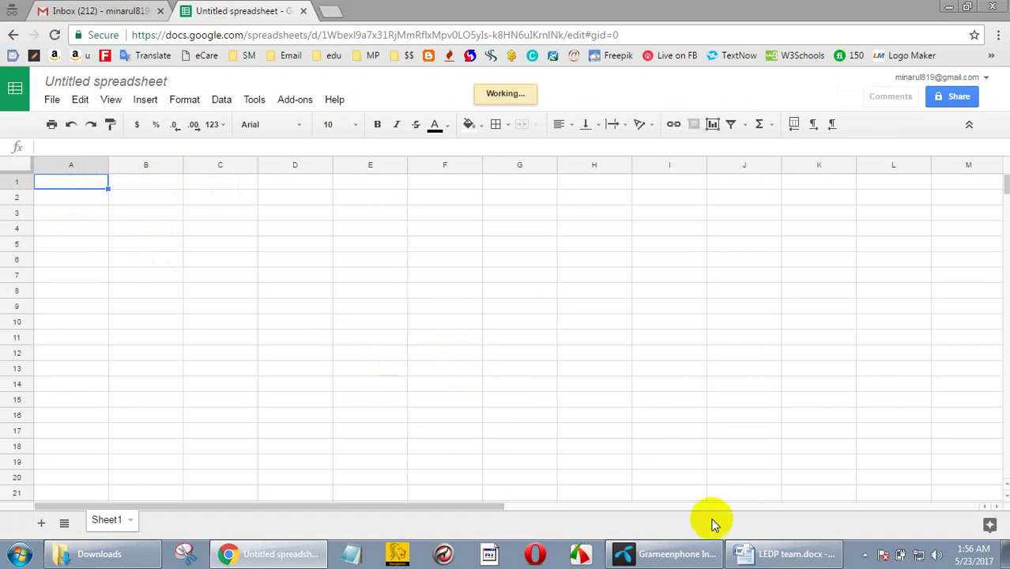
pyautogui.click(765, 553)
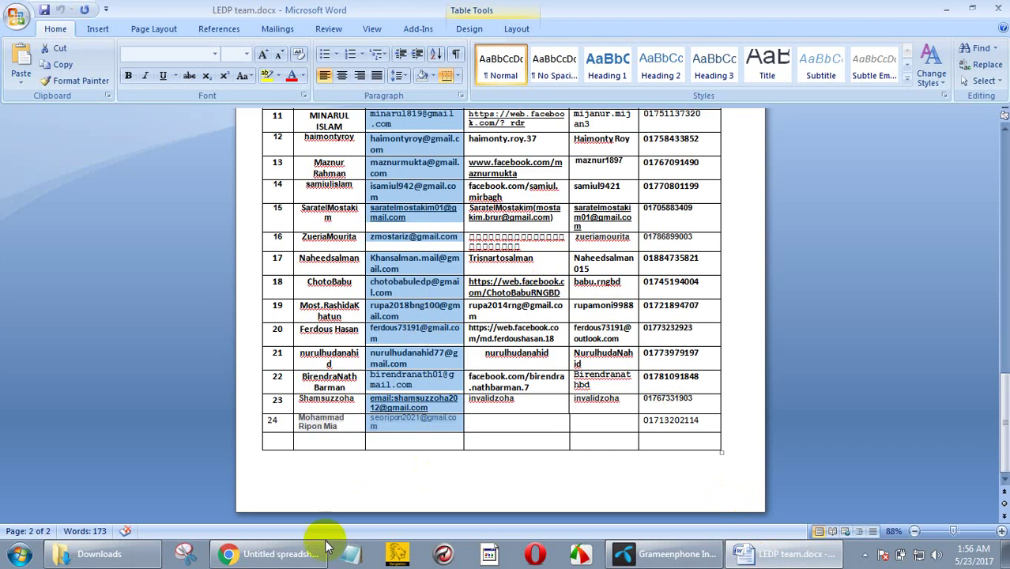
pyautogui.click(297, 557)
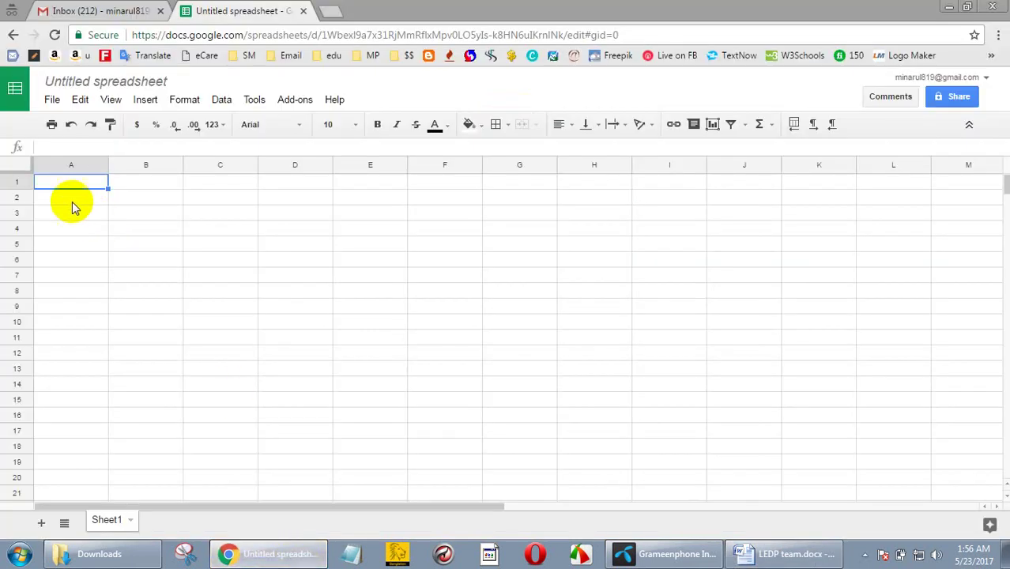
pyautogui.click(72, 197)
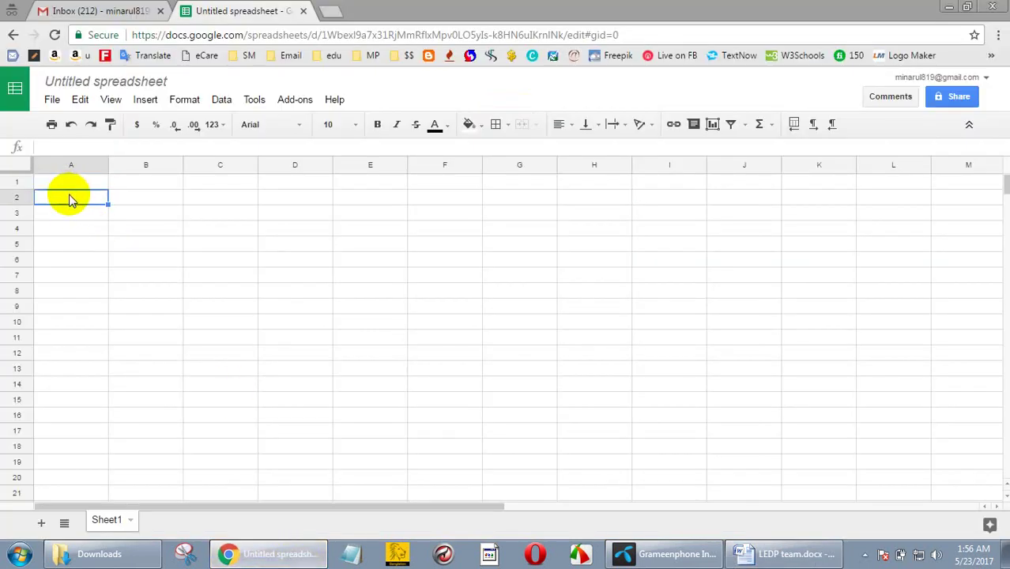
pyautogui.hotkey('ctrl', 'v')
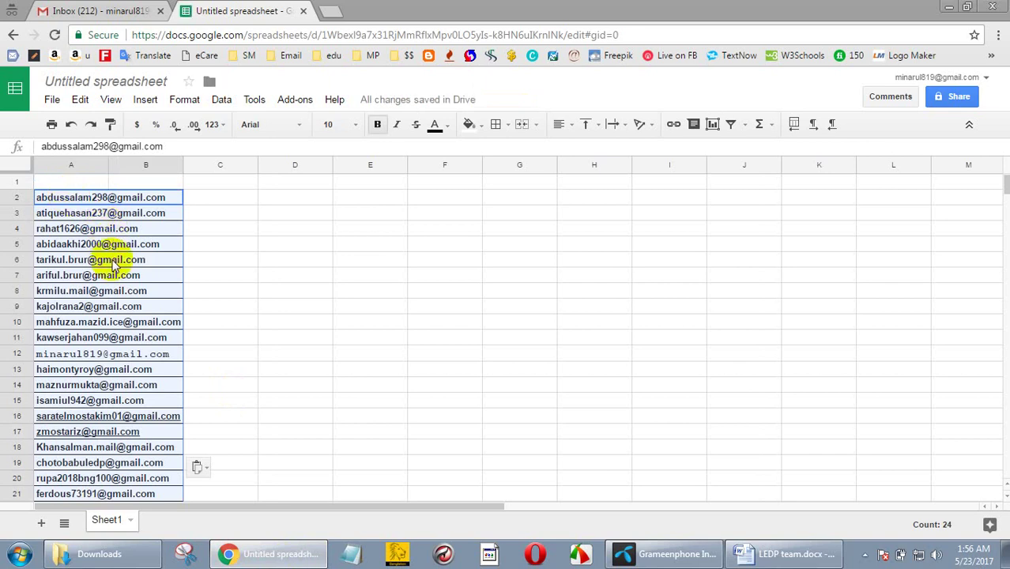
pyautogui.click(79, 164)
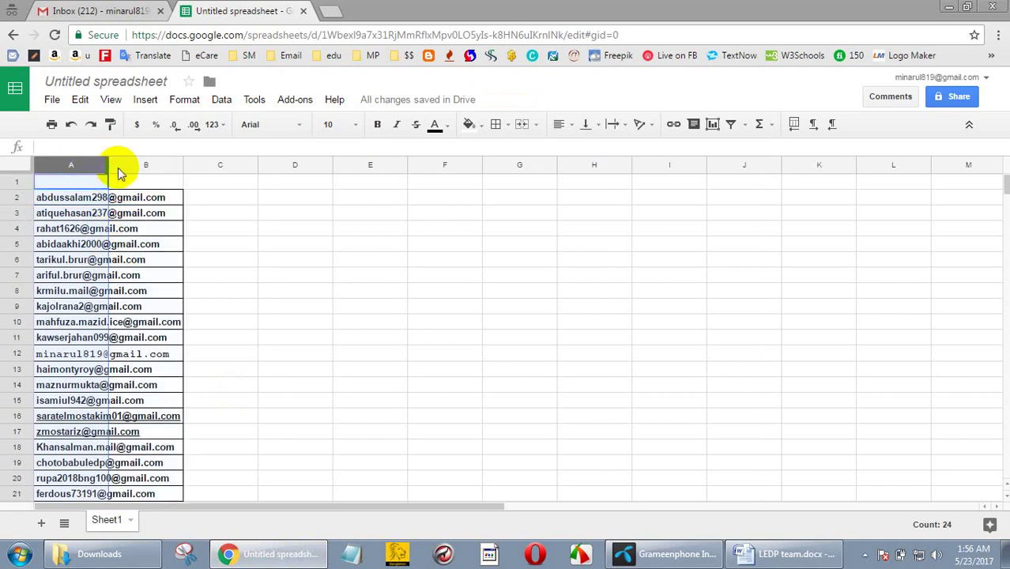
pyautogui.scroll(-2, 126, 293)
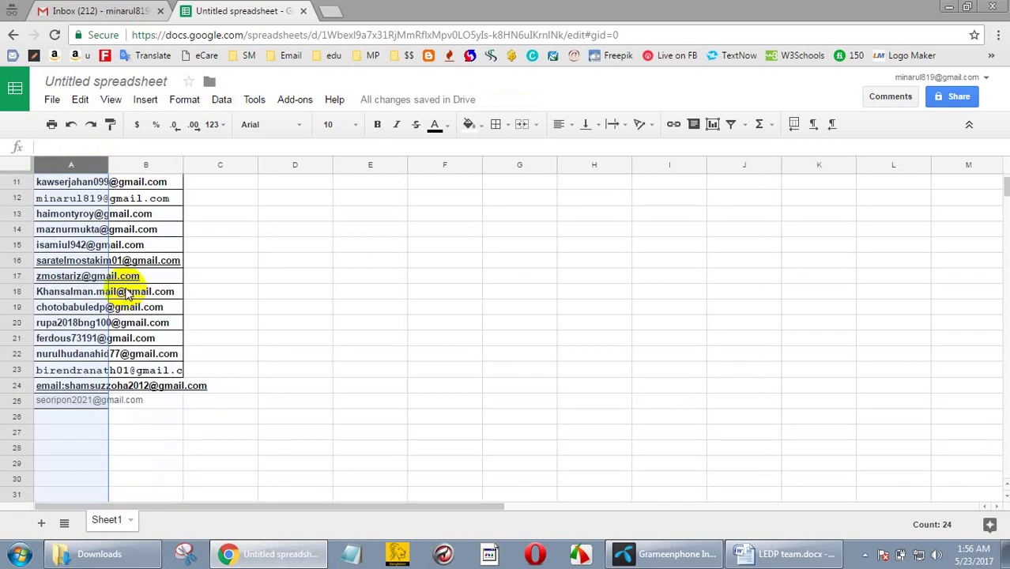
pyautogui.scroll(-1, 127, 294)
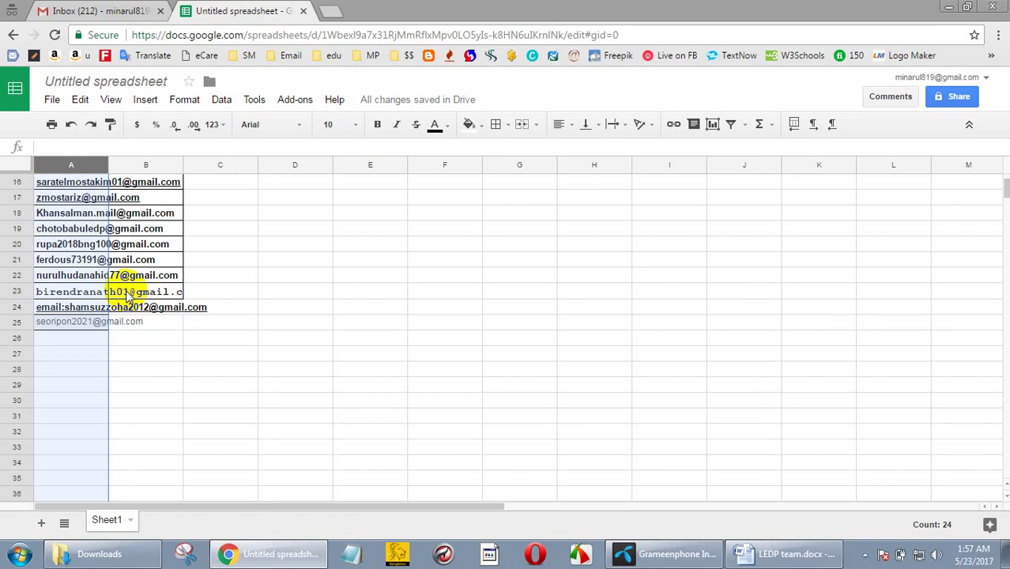
pyautogui.scroll(5, 138, 274)
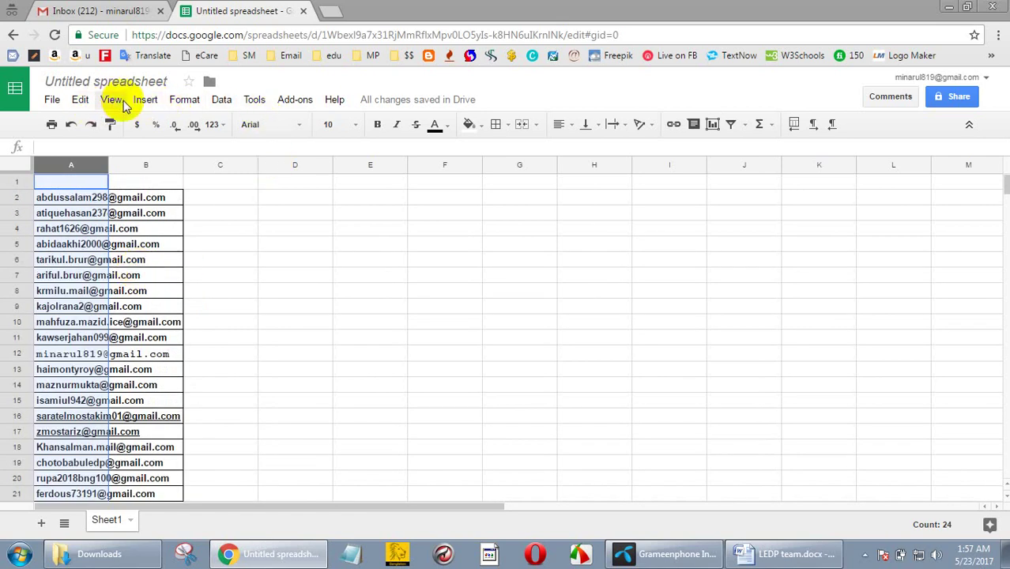
# - Search the add-on store for "yet" to look up Yet Another Mail Merge, and close the store
pyautogui.click(296, 105)
pyautogui.moveTo(399, 132)
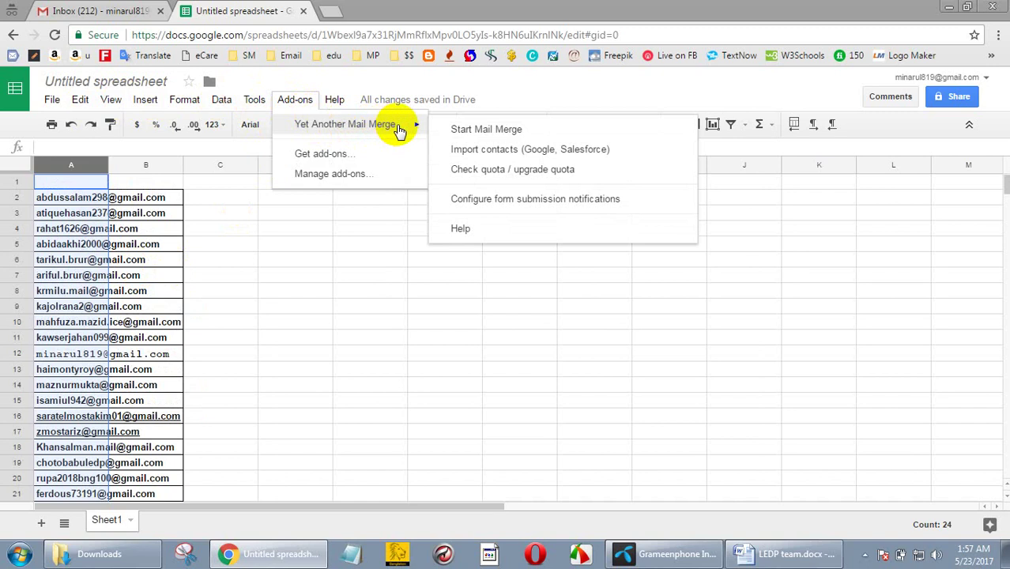
pyautogui.click(342, 155)
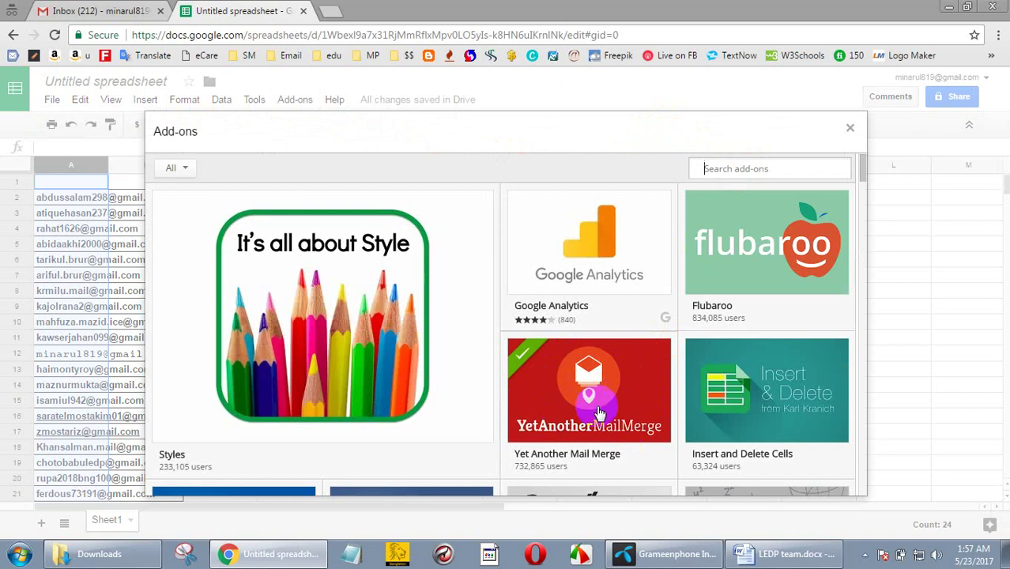
pyautogui.moveTo(591, 395)
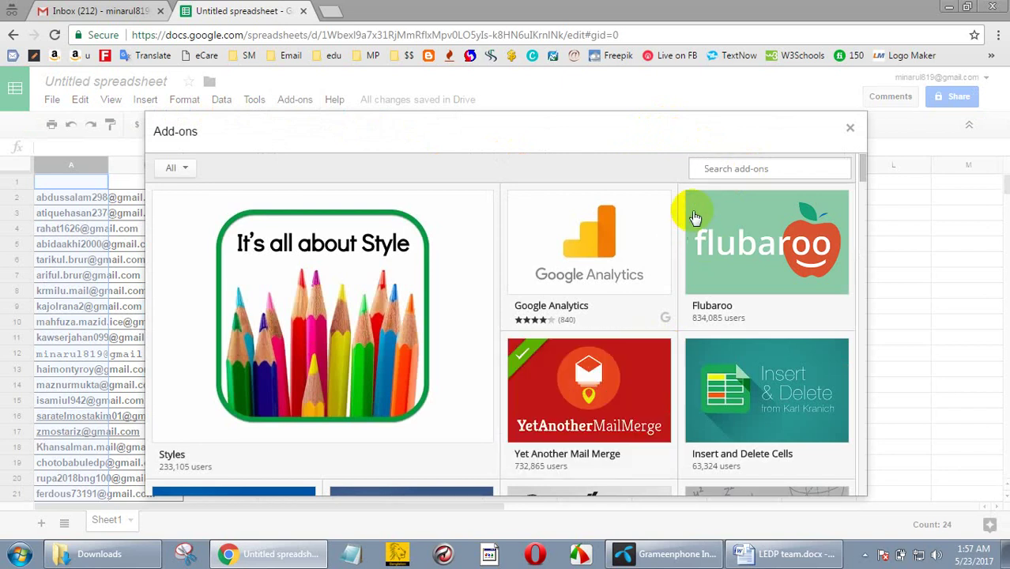
pyautogui.click(718, 168)
pyautogui.write('yet')
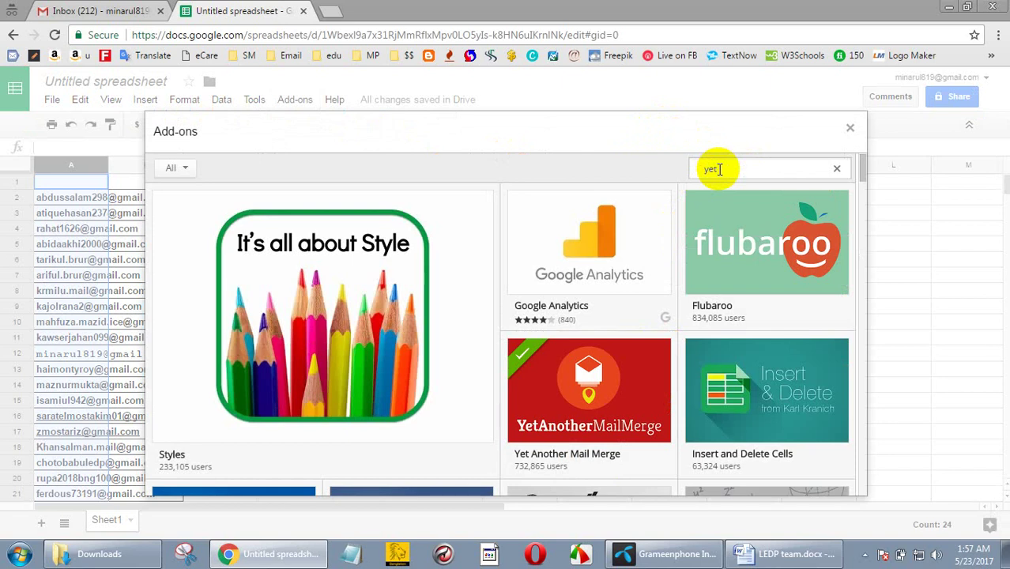
pyautogui.press('Return')
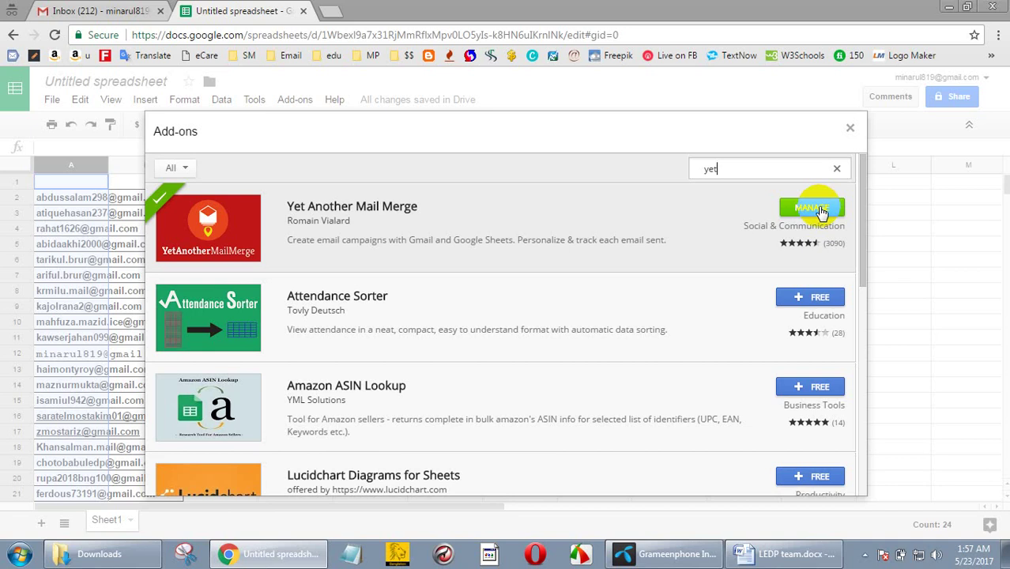
pyautogui.click(848, 129)
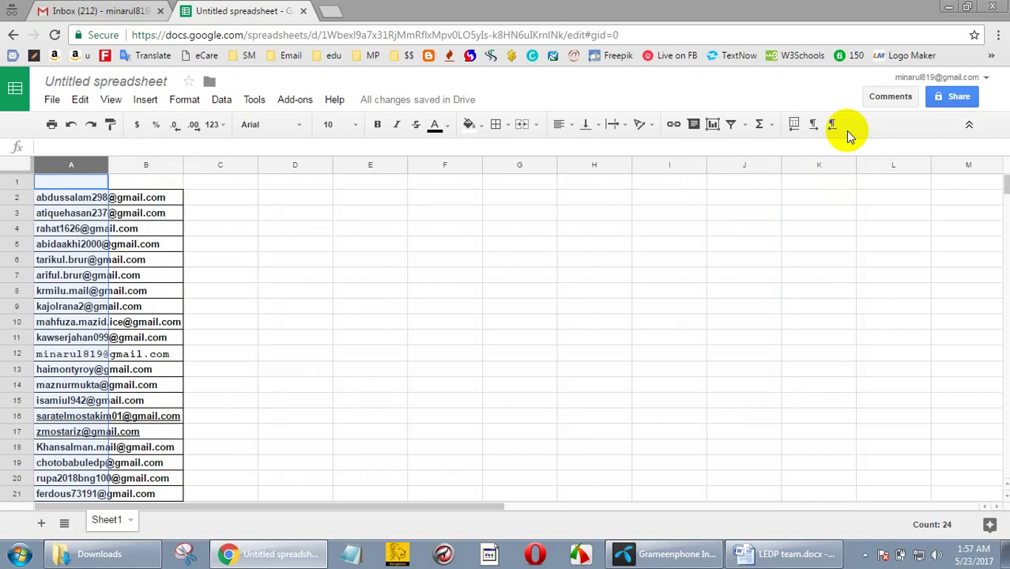
# - Start a mail merge with Yet Another Mail Merge and skip the upgrade and invitation offers
pyautogui.click(295, 100)
pyautogui.moveTo(326, 129)
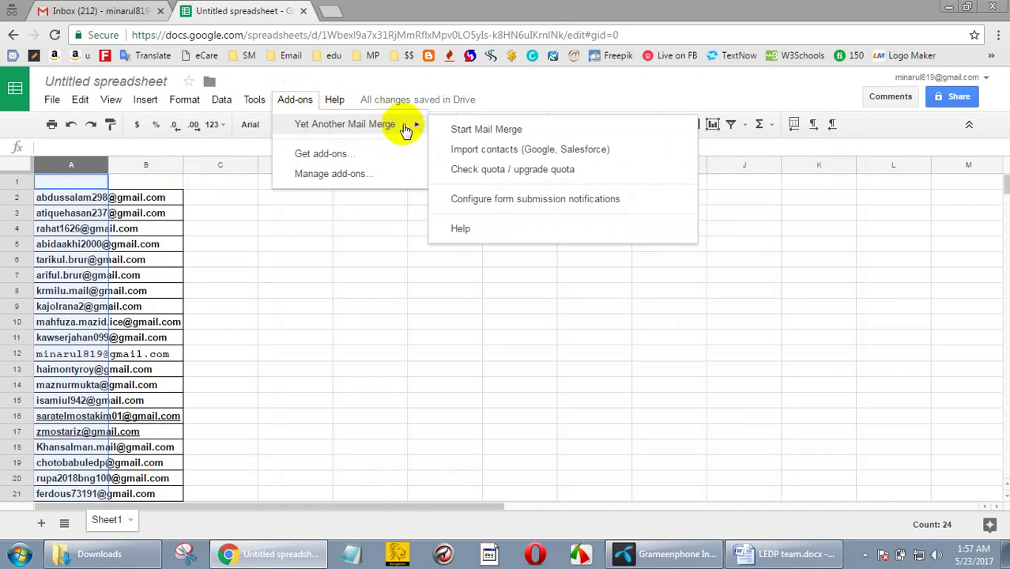
pyautogui.click(506, 130)
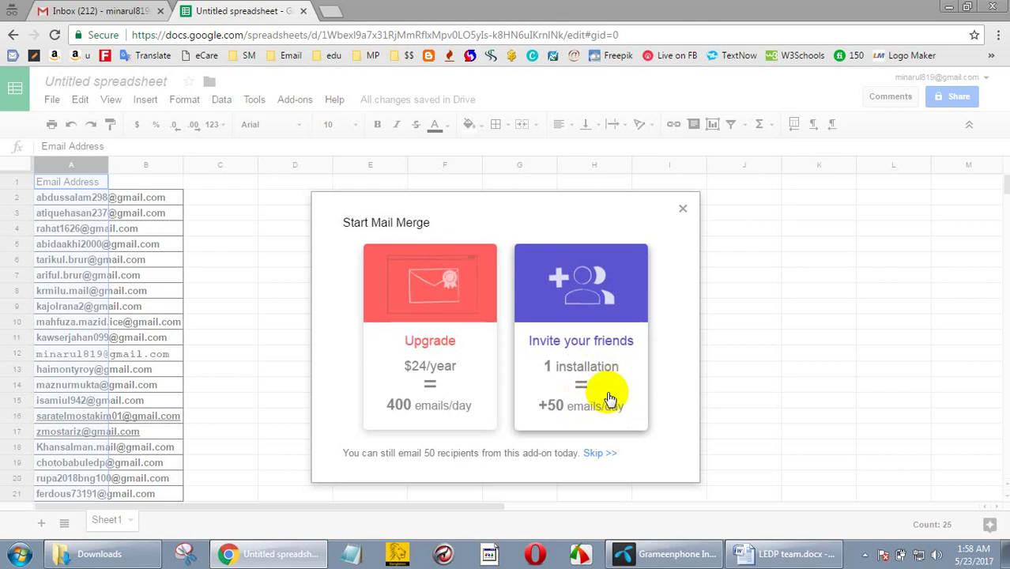
pyautogui.click(593, 454)
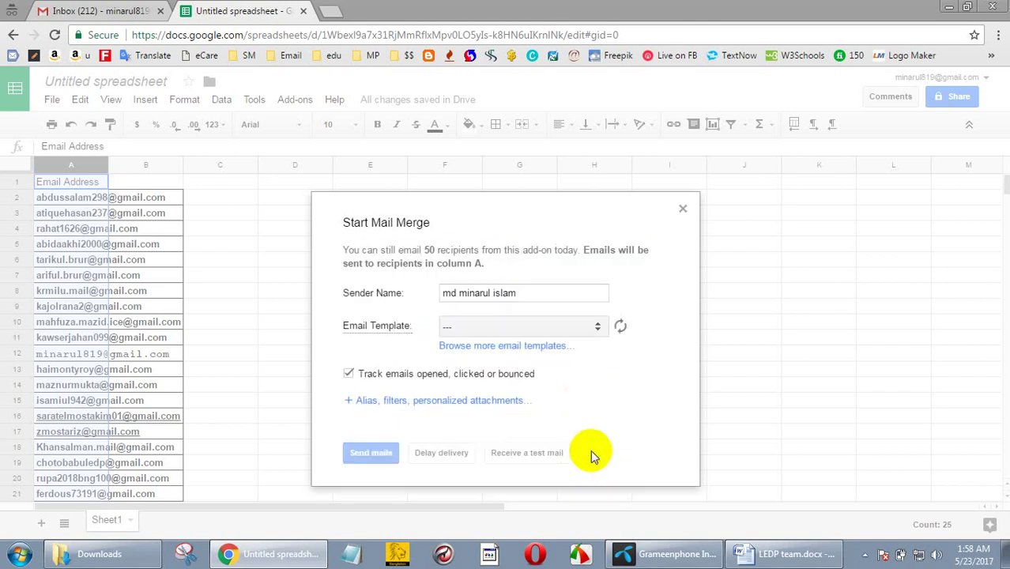
# - Replace the sender name of the mail merge with LEDP
pyautogui.click(532, 294)
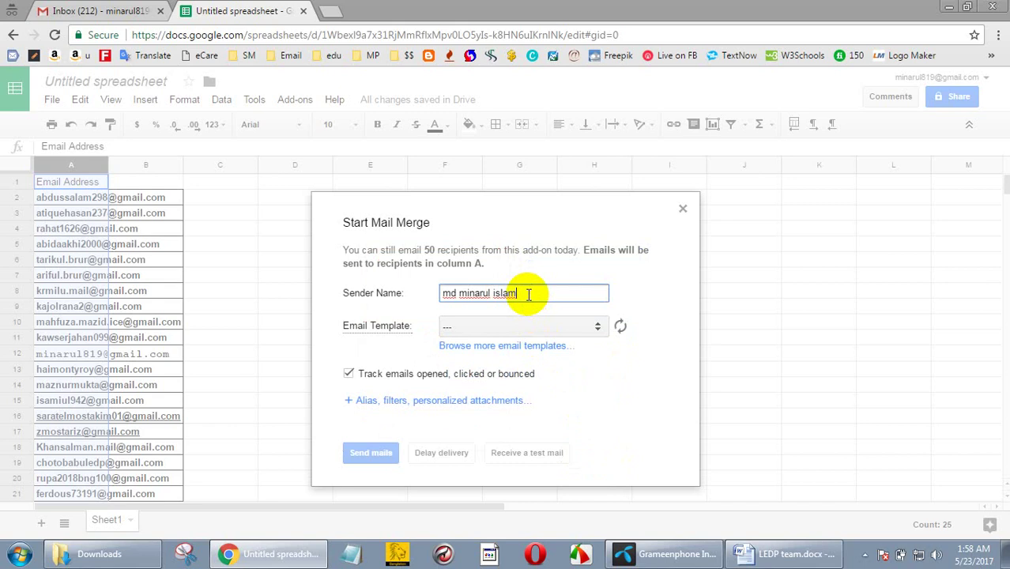
pyautogui.moveTo(532, 293); pyautogui.dragTo(447, 294)
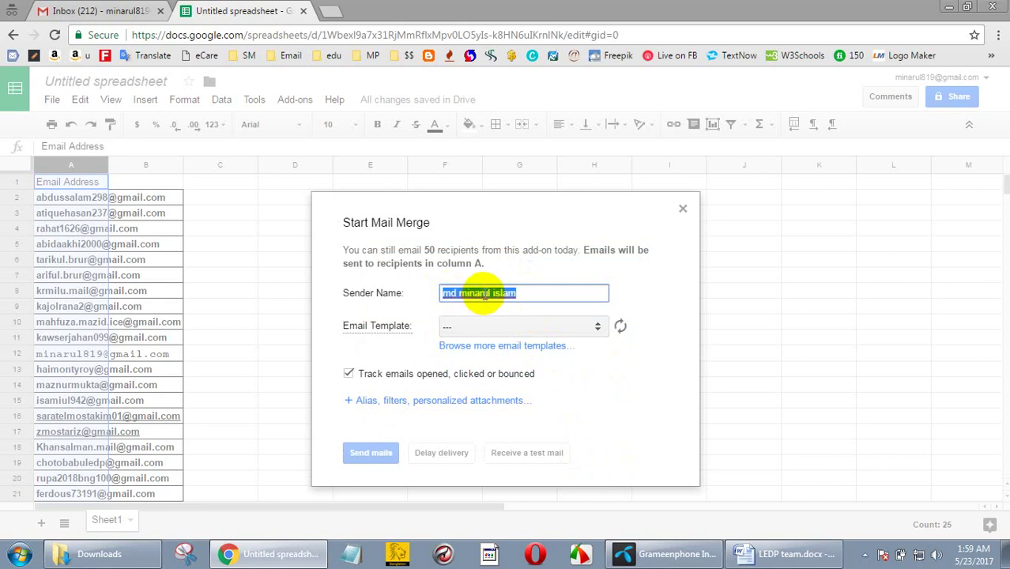
pyautogui.write('L')
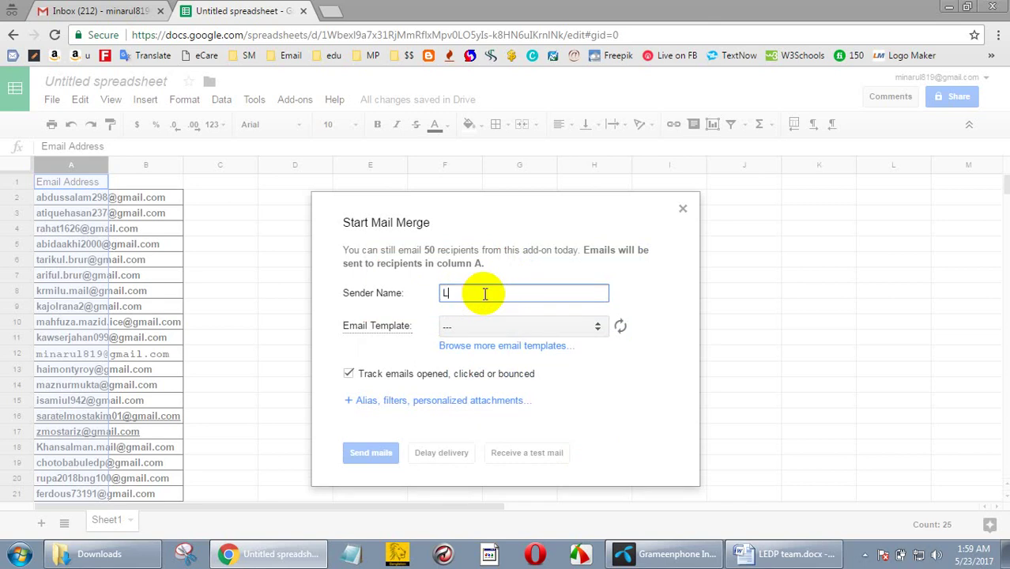
pyautogui.write('EDP')
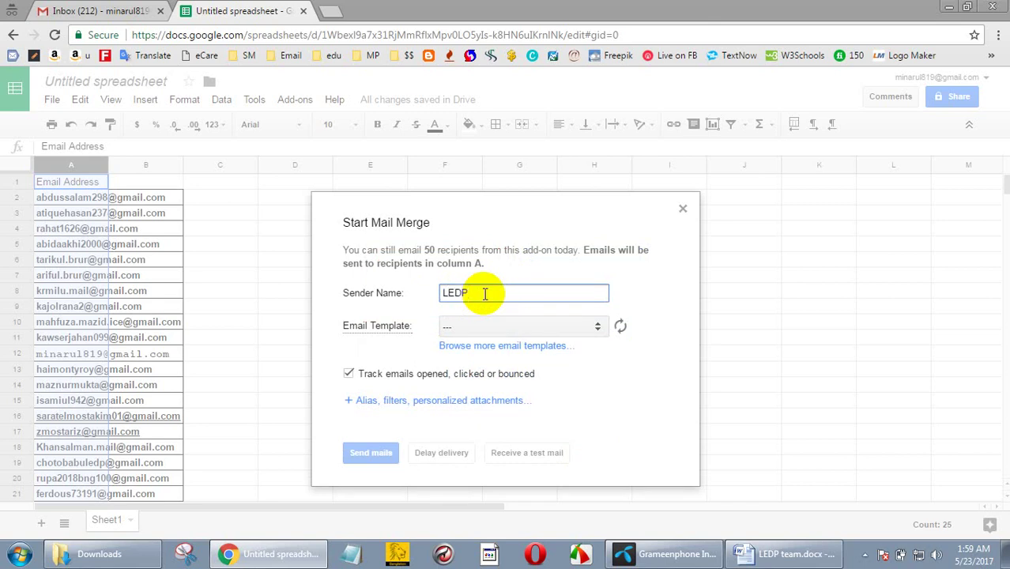
# - Browse more email templates for the mail merge and use the Bilberry and Apple template
pyautogui.click(506, 350)
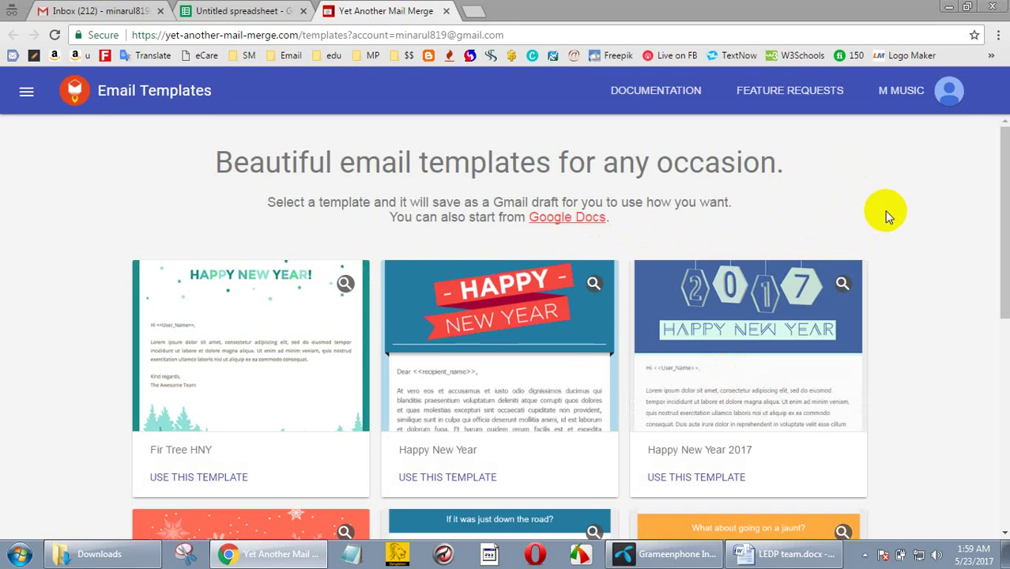
pyautogui.scroll(-4, 915, 210)
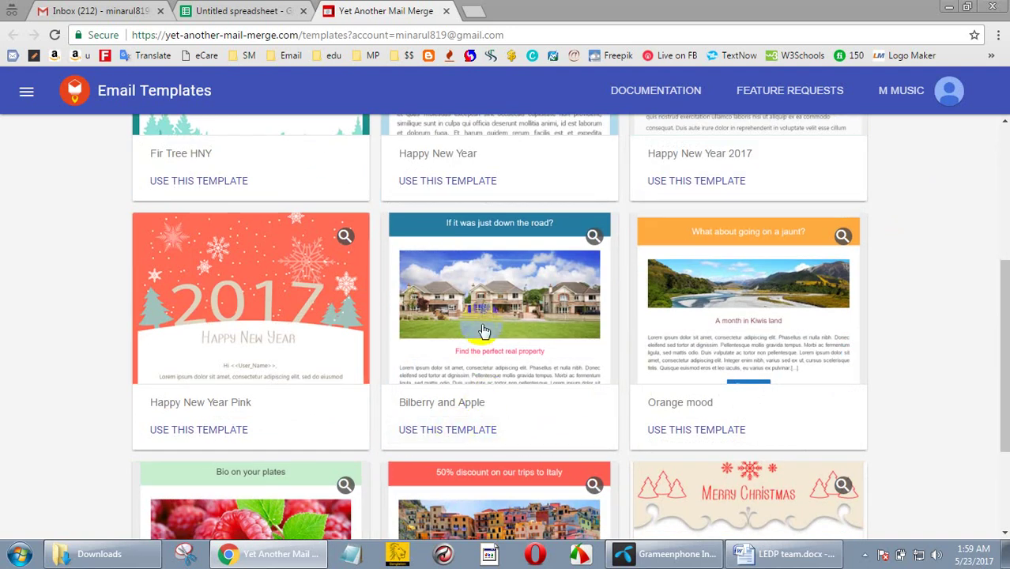
pyautogui.click(446, 425)
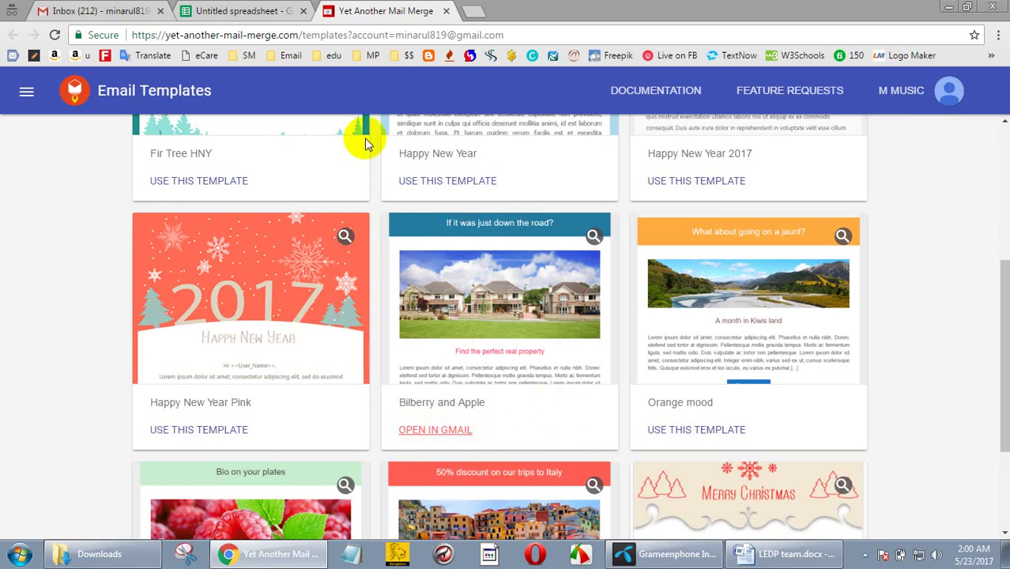
# - Switch to Gmail, open the new Bilberry and Apple draft and look through its content
pyautogui.click(101, 12)
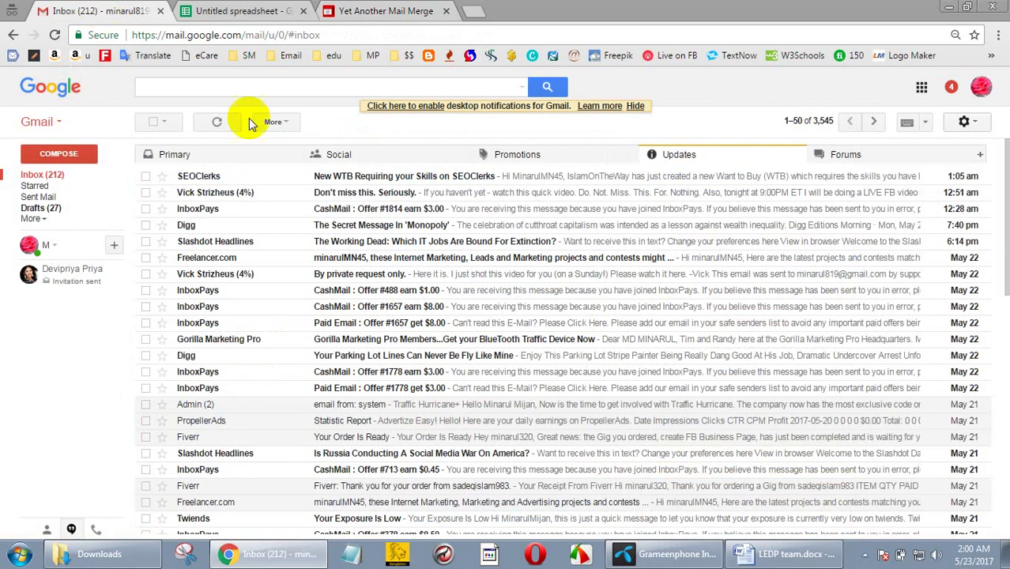
pyautogui.click(35, 210)
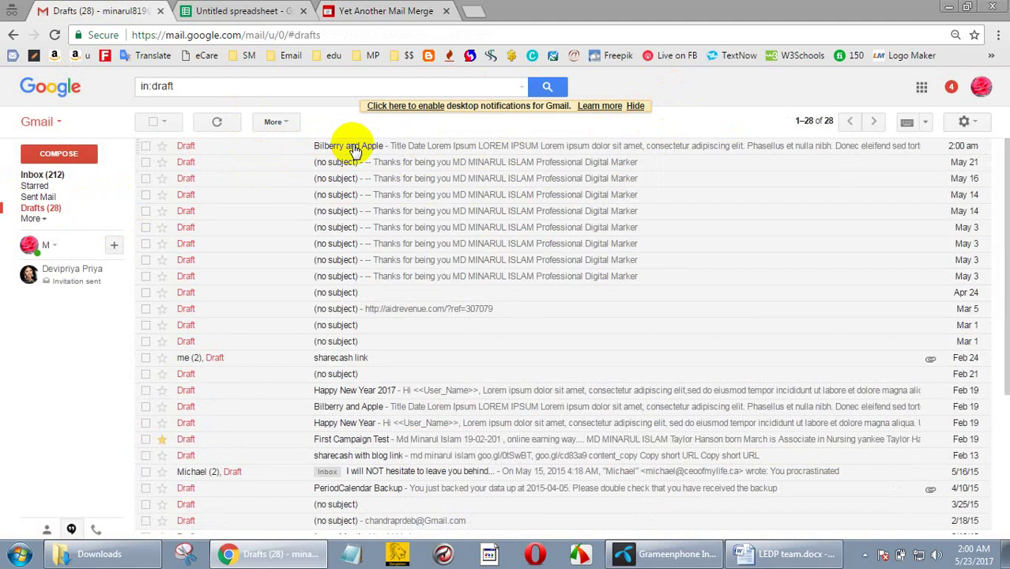
pyautogui.click(353, 149)
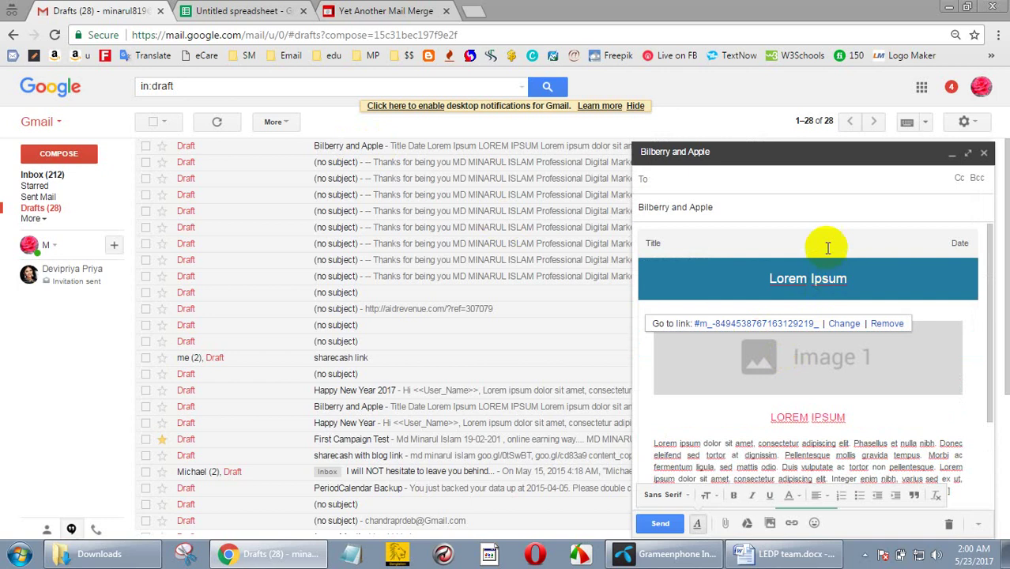
pyautogui.scroll(-3, 866, 284)
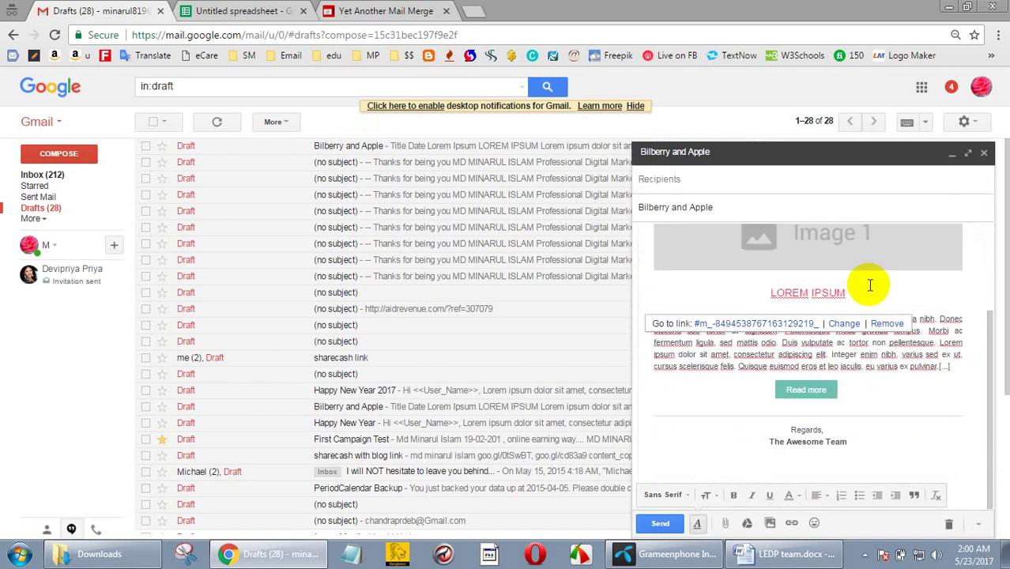
# - Look through the Bilberry and Apple draft and replace its subject with LEDP
pyautogui.scroll(3, 869, 284)
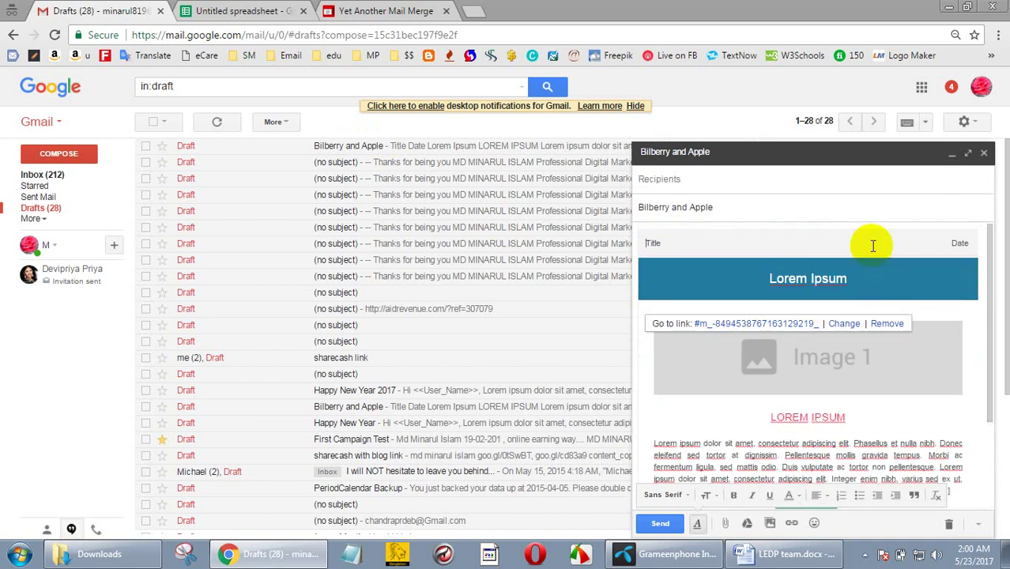
pyautogui.scroll(-3, 873, 246)
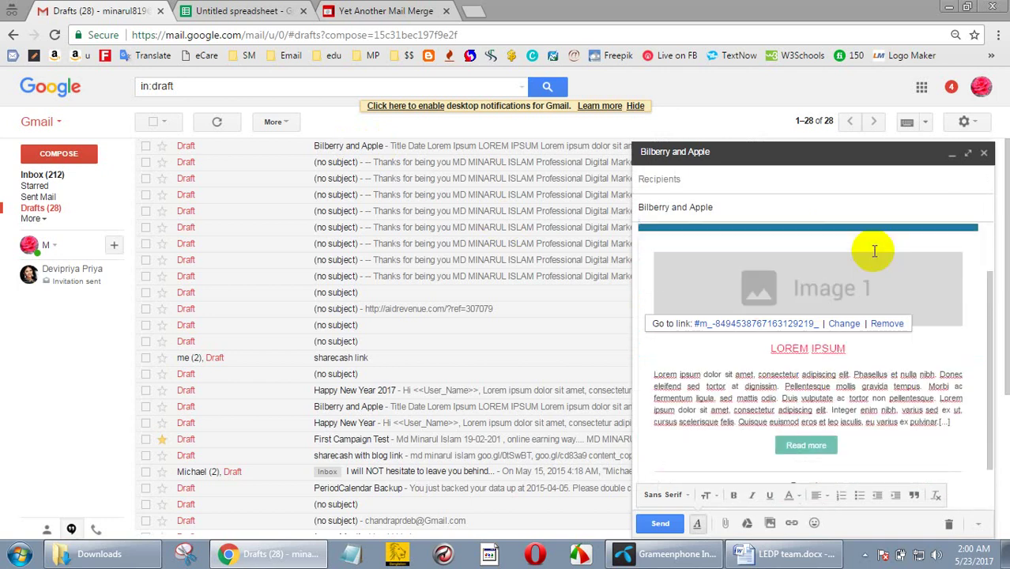
pyautogui.scroll(3, 872, 249)
pyautogui.moveTo(730, 206); pyautogui.dragTo(638, 206)
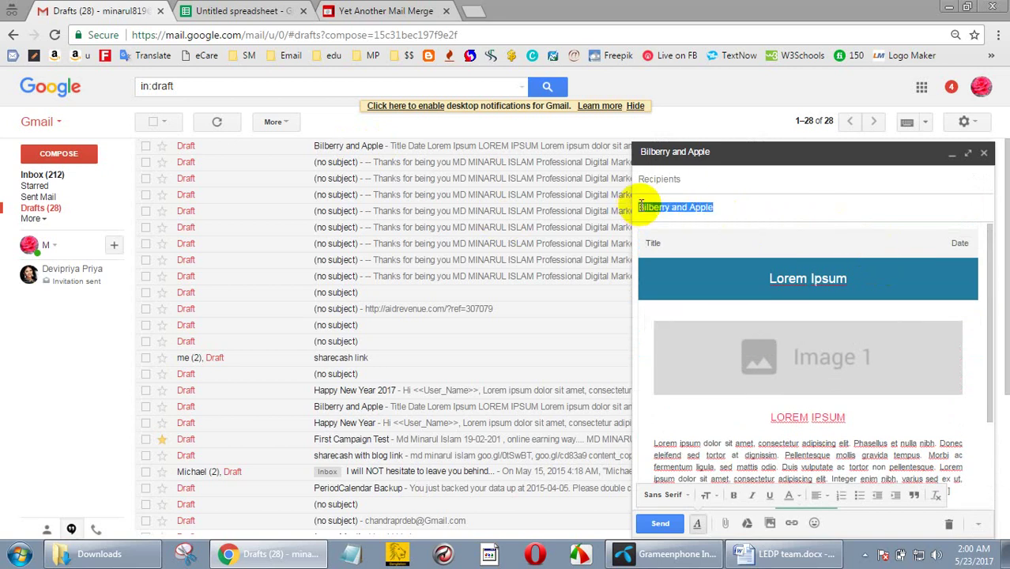
pyautogui.press('BackSpace')
pyautogui.write('Lec')
pyautogui.write('P')
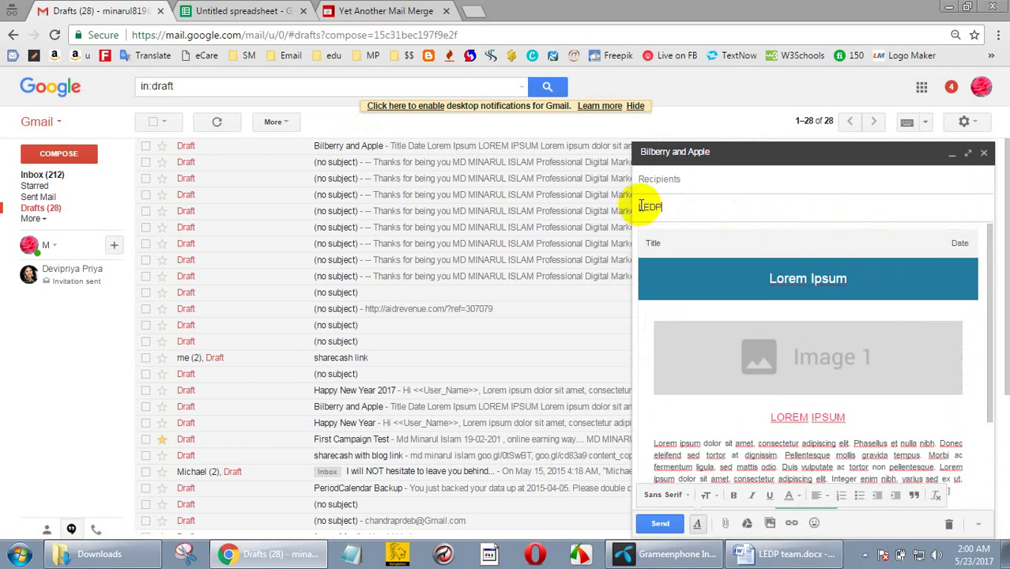
# - Replace the Title placeholder at the start of the email body with LEDP TEST
pyautogui.moveTo(668, 241); pyautogui.dragTo(646, 242)
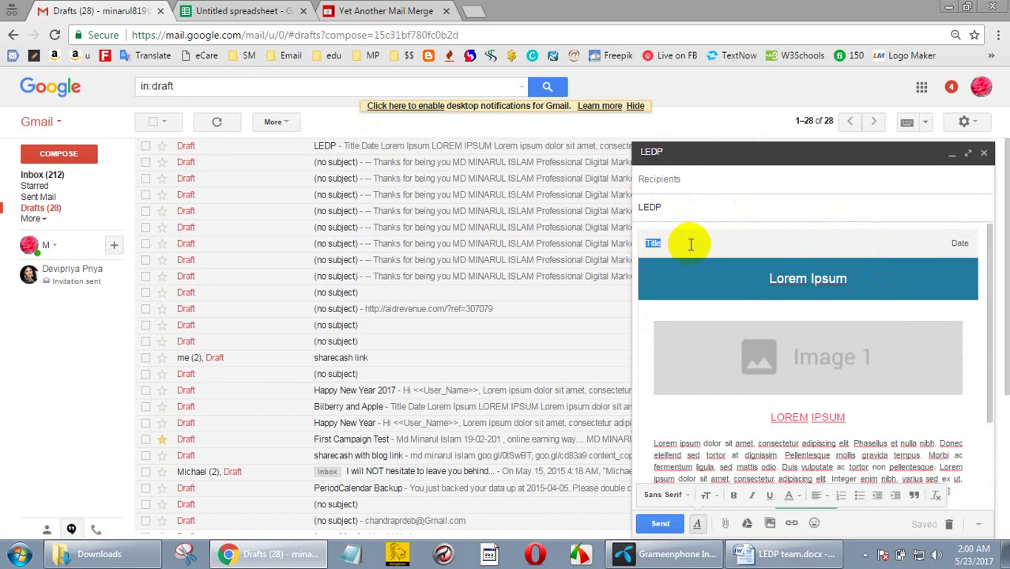
pyautogui.write('LE')
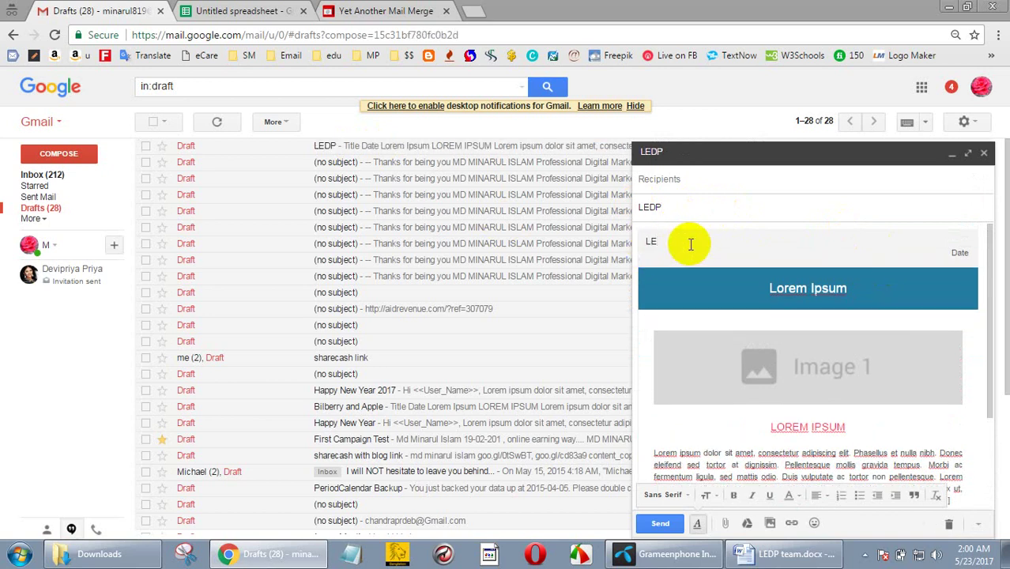
pyautogui.write('DP TEST')
# - Replace the Lorem Ipsum heading in the blue banner with Free campaign
pyautogui.click(765, 291)
pyautogui.moveTo(765, 290); pyautogui.dragTo(806, 286)
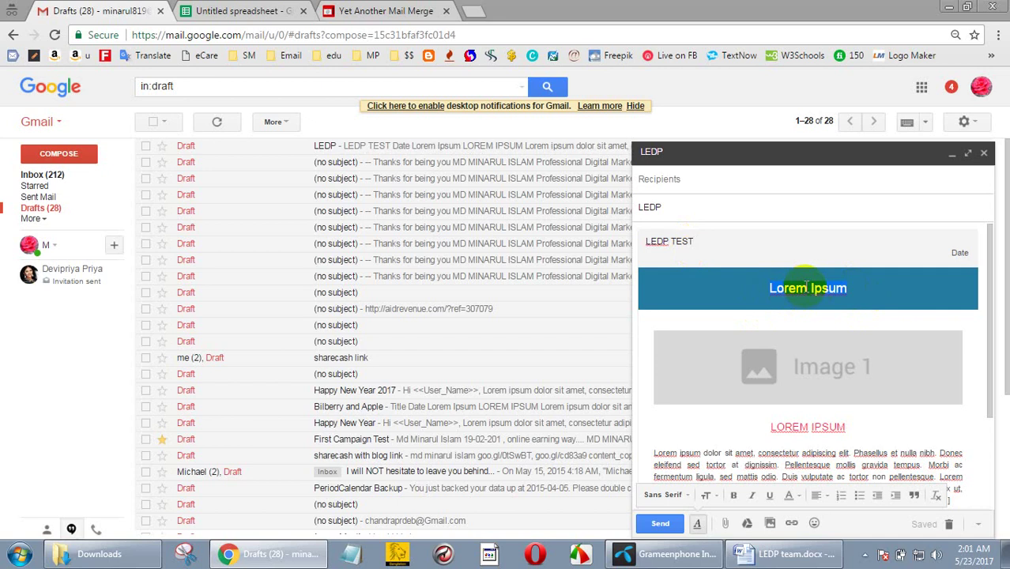
pyautogui.write('Free')
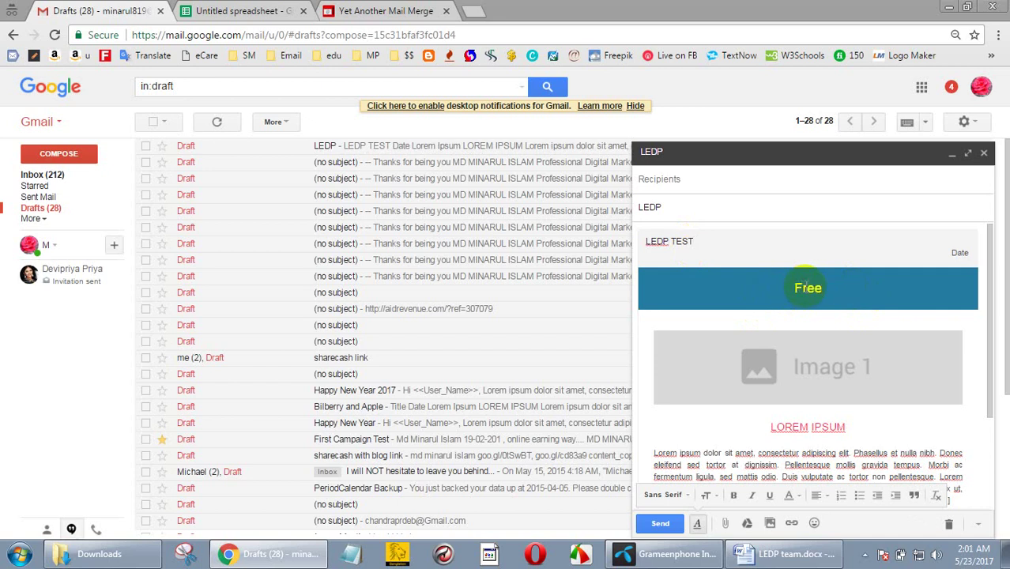
pyautogui.write(' campaign')
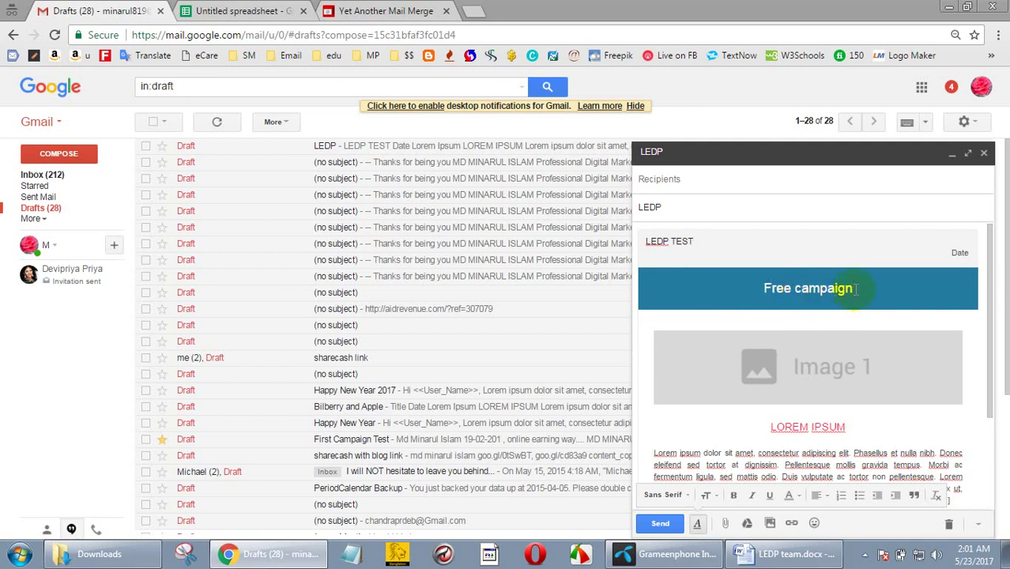
# - Format the Free campaign heading as bold italic red text on a yellow background
pyautogui.moveTo(752, 289); pyautogui.dragTo(867, 291)
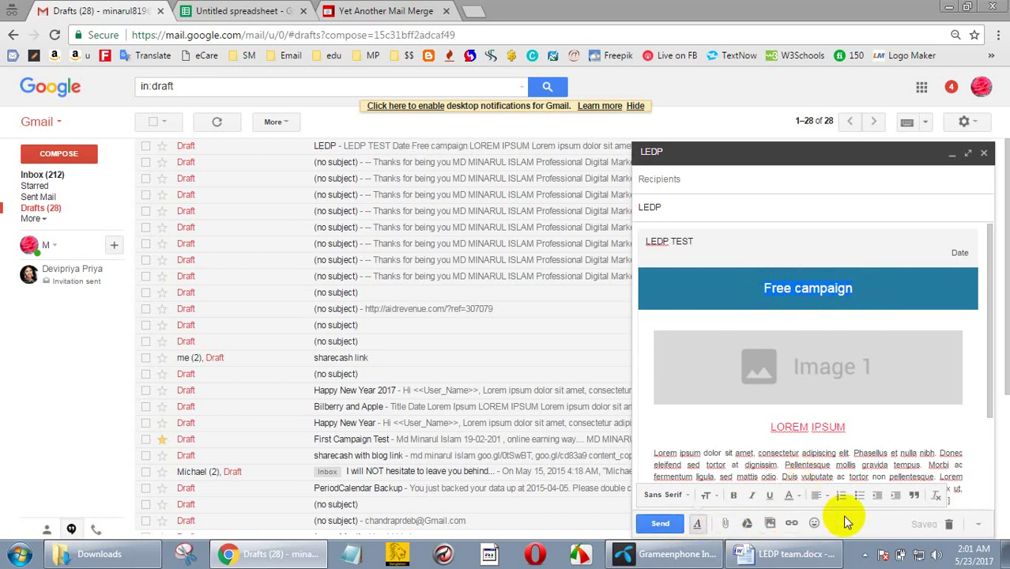
pyautogui.click(718, 495)
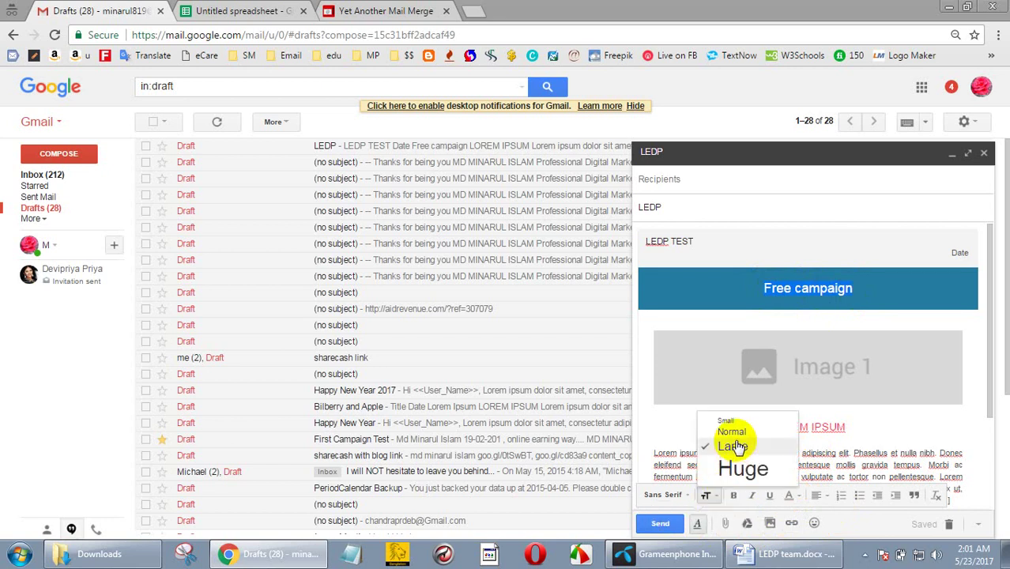
pyautogui.click(683, 494)
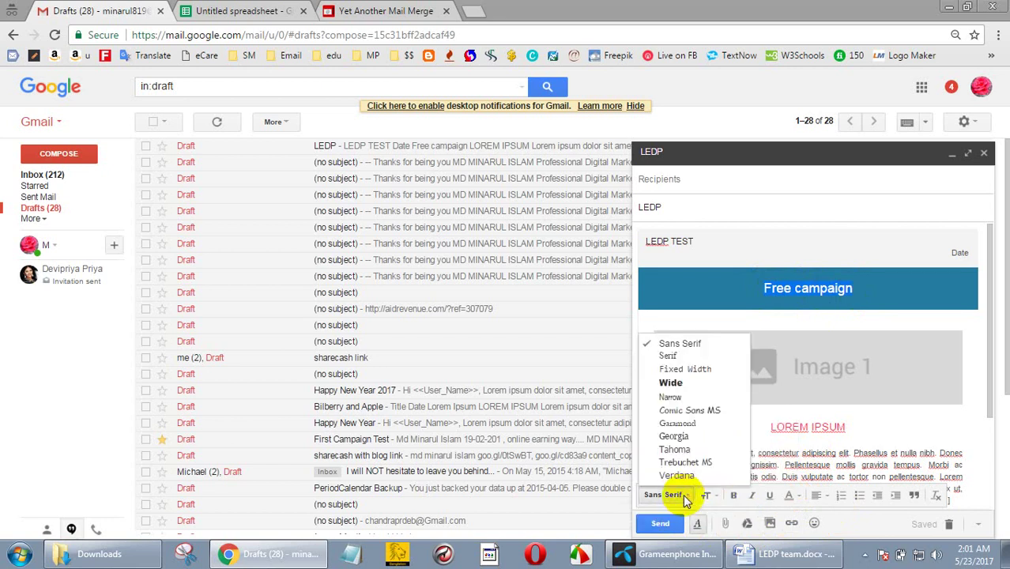
pyautogui.click(731, 495)
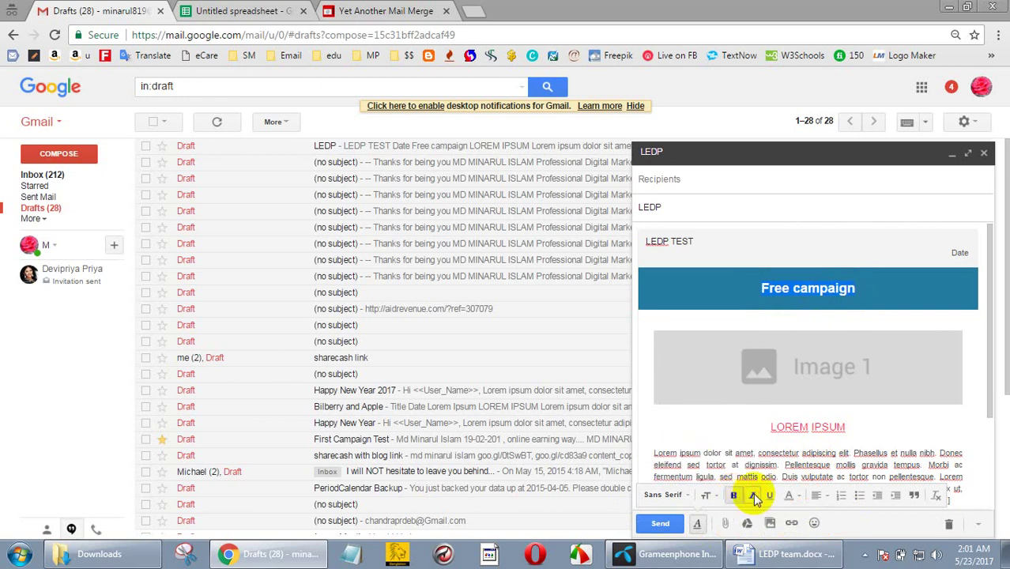
pyautogui.click(754, 495)
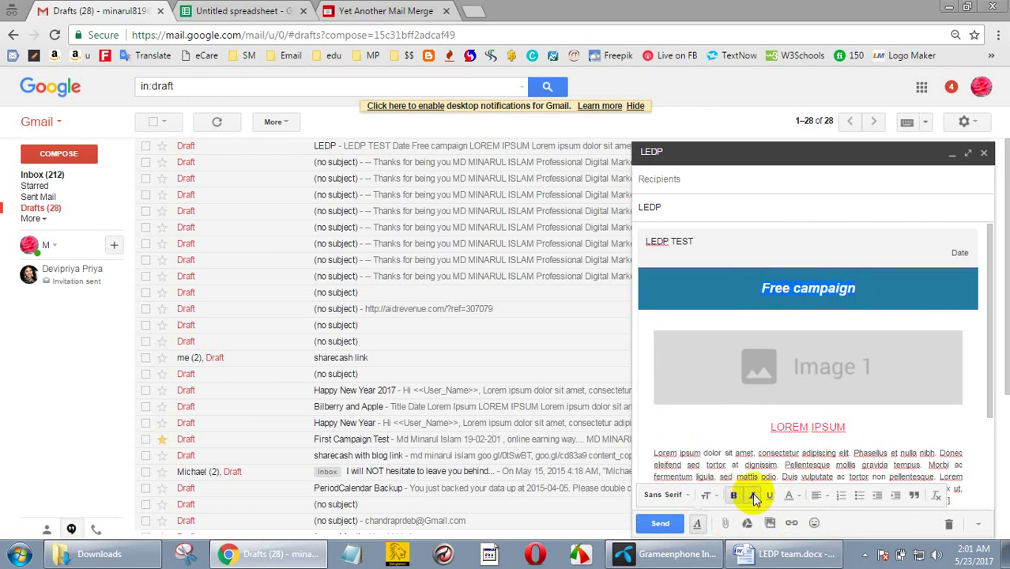
pyautogui.click(796, 494)
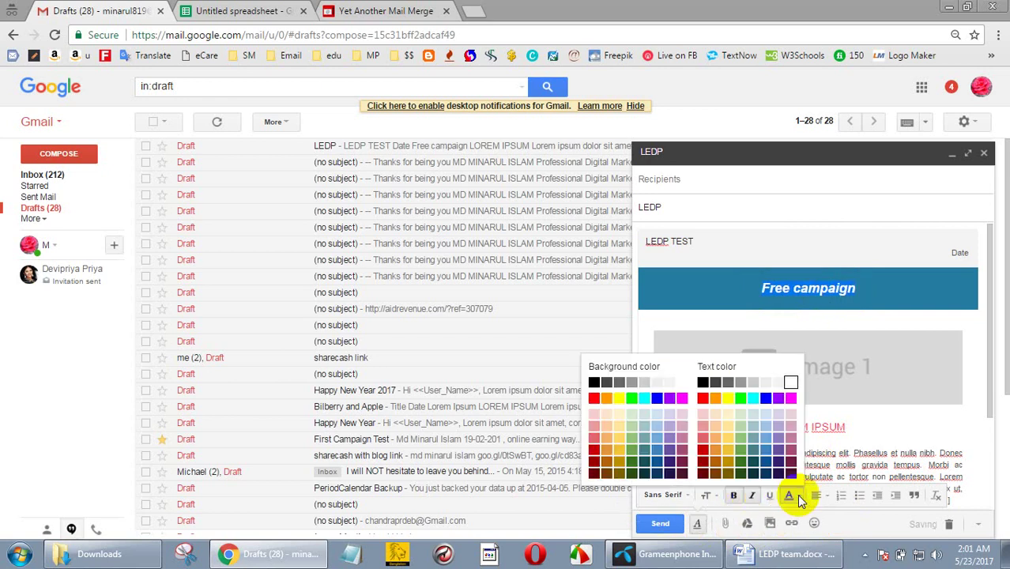
pyautogui.click(703, 398)
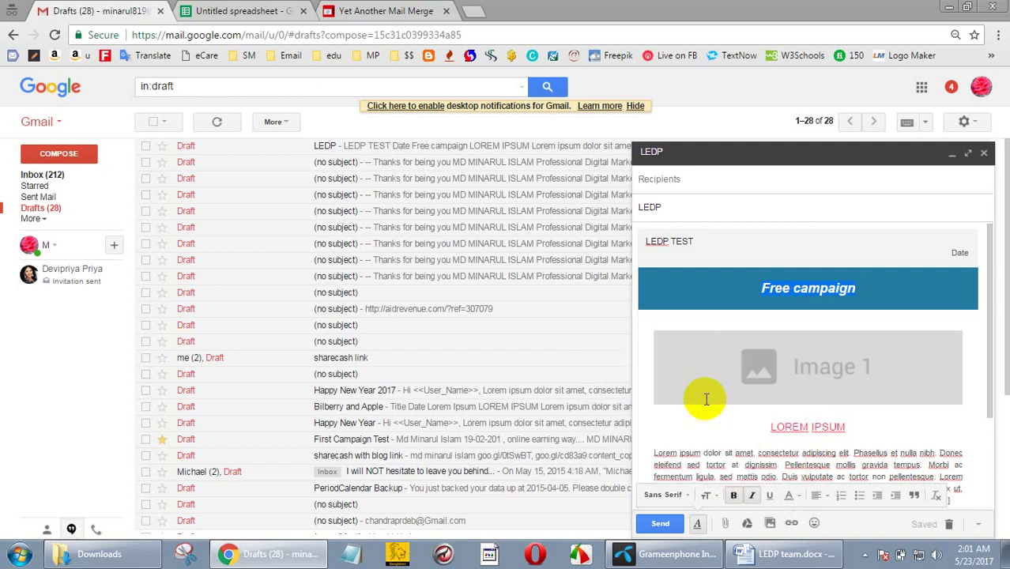
pyautogui.click(792, 494)
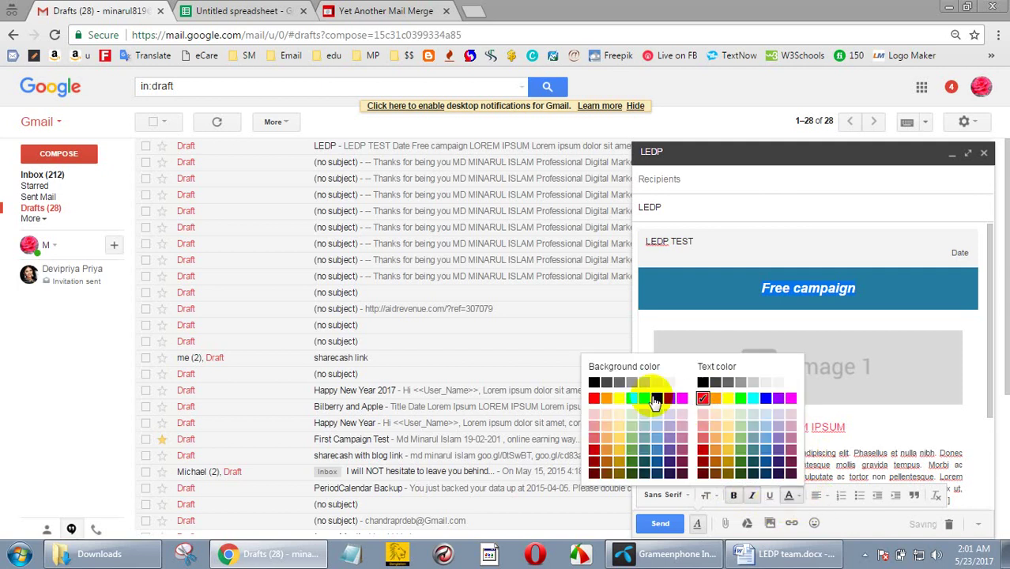
pyautogui.click(621, 396)
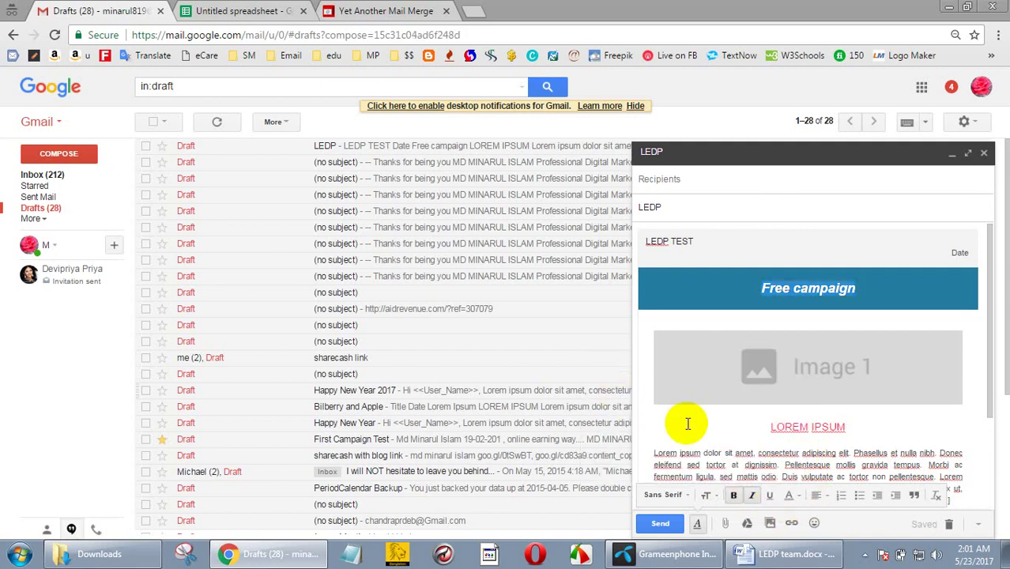
pyautogui.click(898, 431)
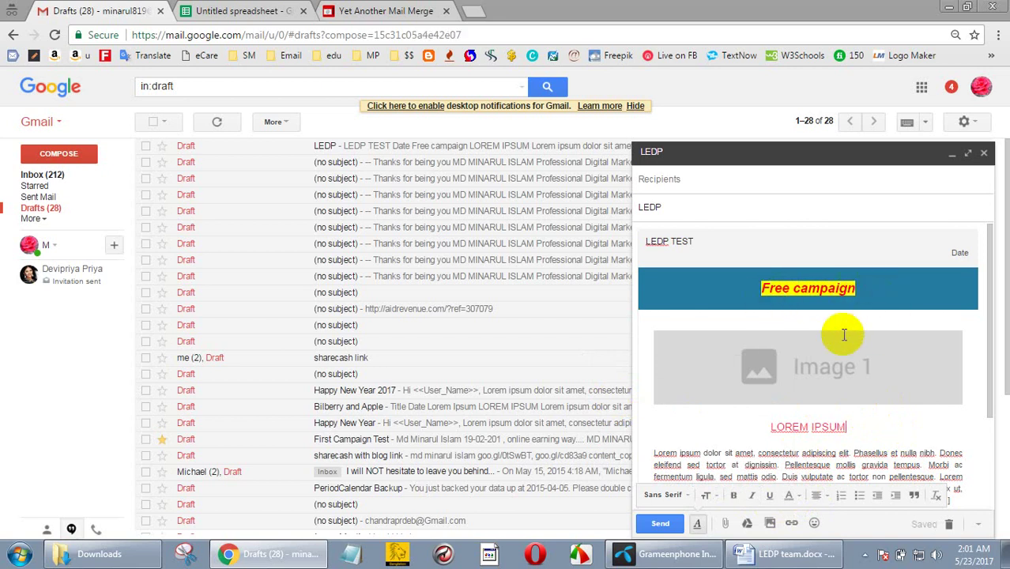
# - Remove the Image 1 placeholder below the blue banner
pyautogui.scroll(-2, 854, 341)
pyautogui.scroll(-2, 854, 341)
pyautogui.click(846, 301)
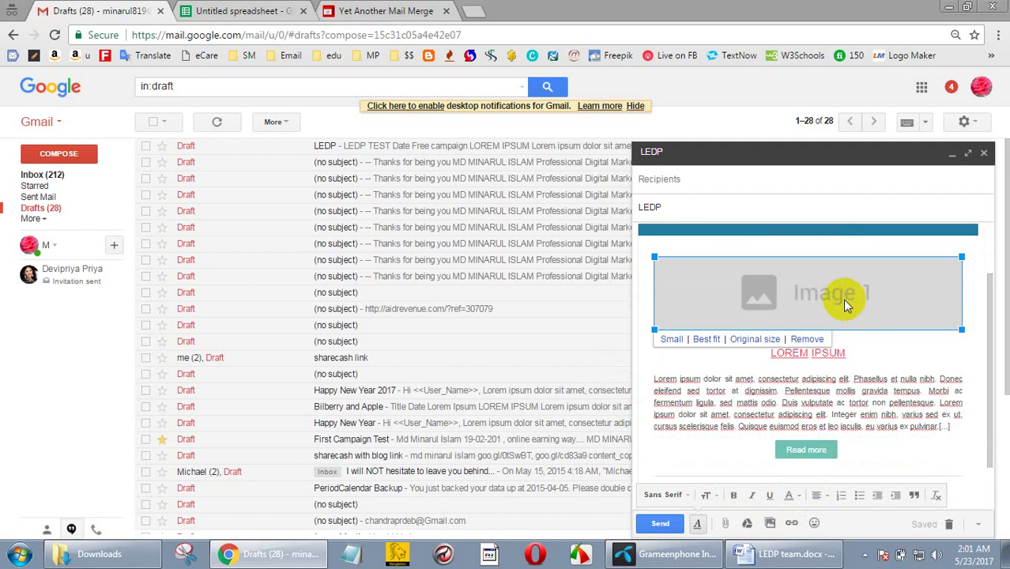
pyautogui.click(806, 339)
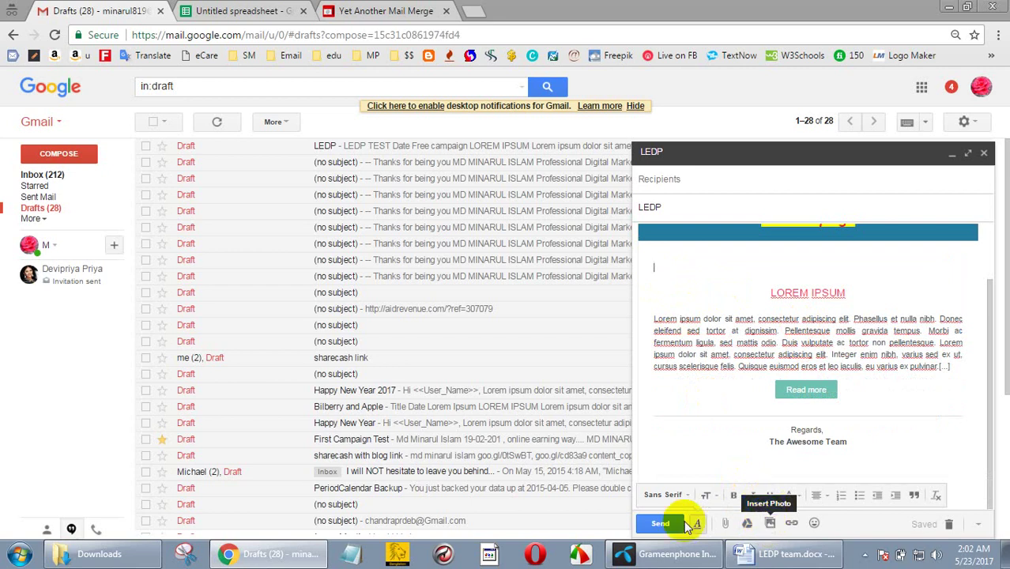
# - Upload Freelancer Meetup 2017LEDP-Digital Marketing, Rangput.jpg from the Desktop as an inline photo below the blue banner
pyautogui.click(769, 524)
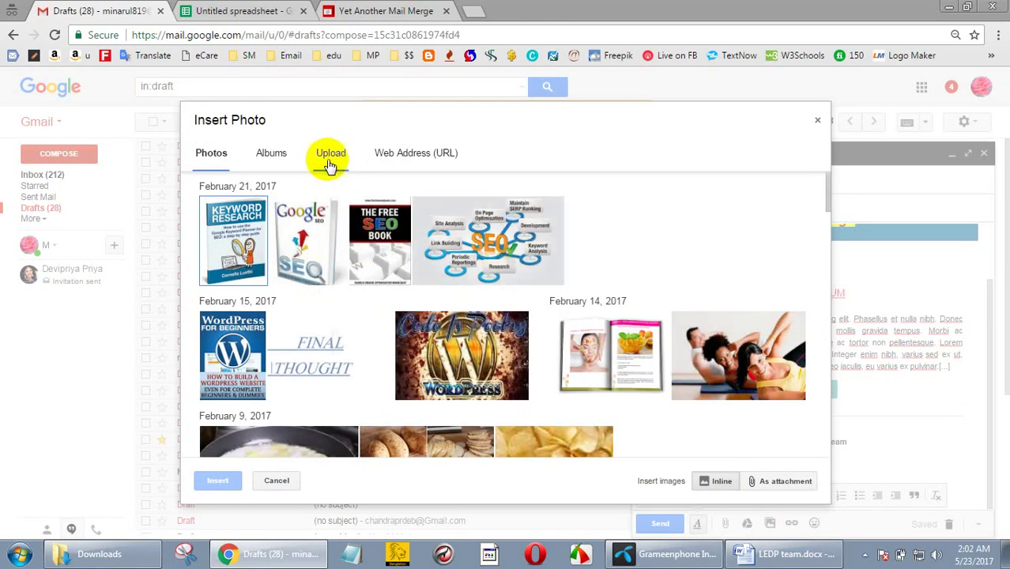
pyautogui.scroll(-2, 470, 290)
pyautogui.scroll(2, 474, 286)
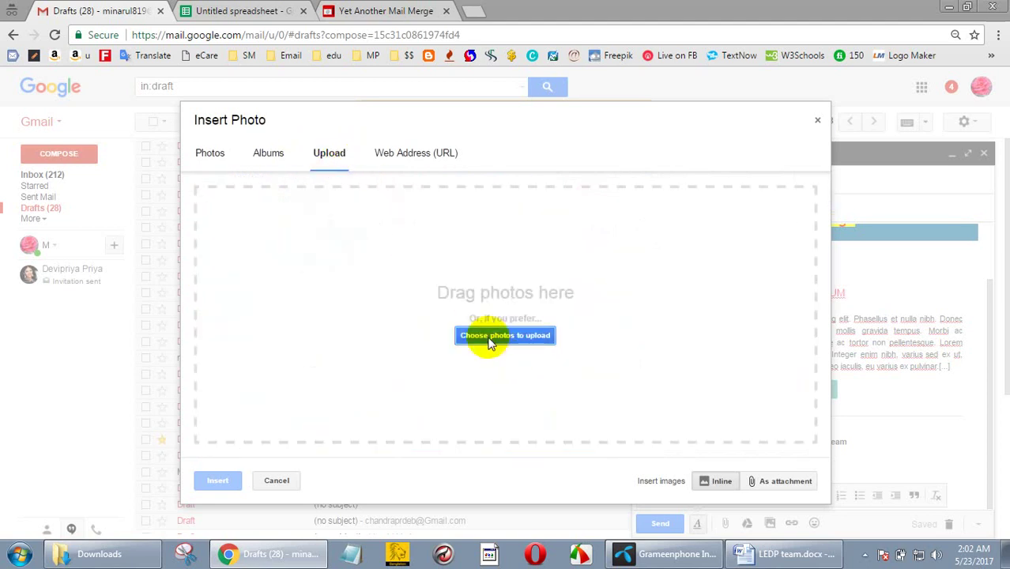
pyautogui.click(505, 337)
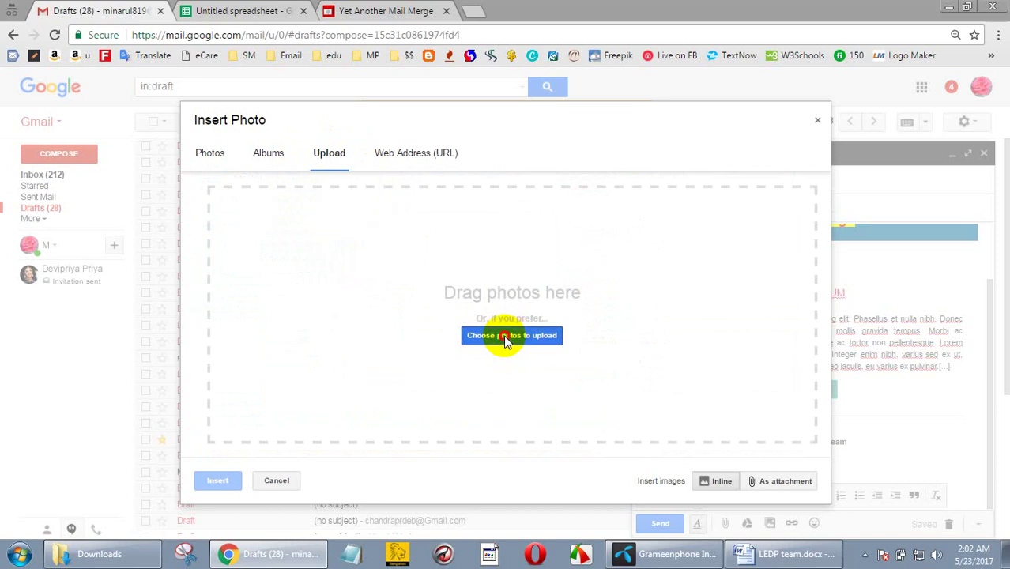
pyautogui.click(657, 209)
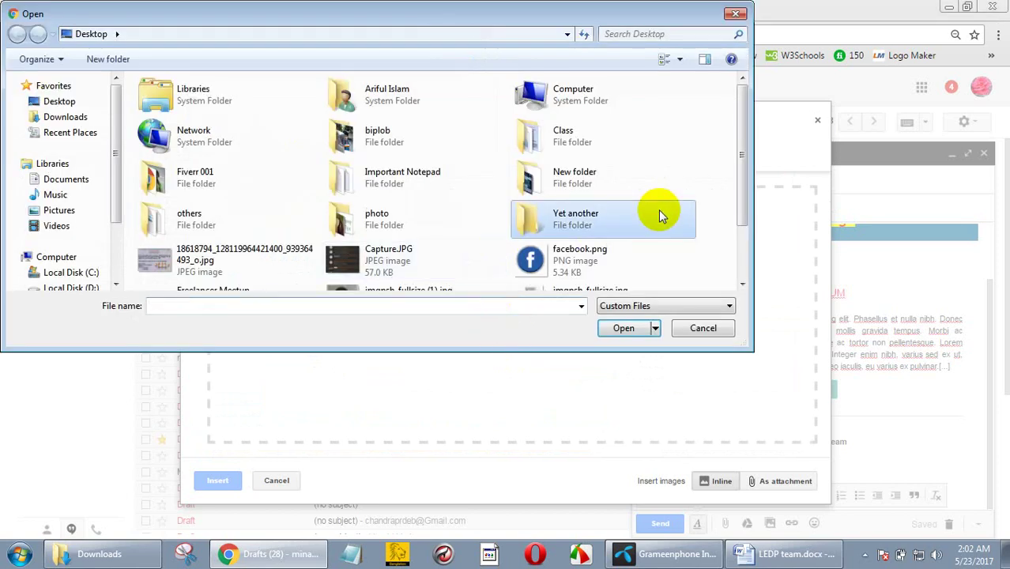
pyautogui.scroll(-1, 657, 209)
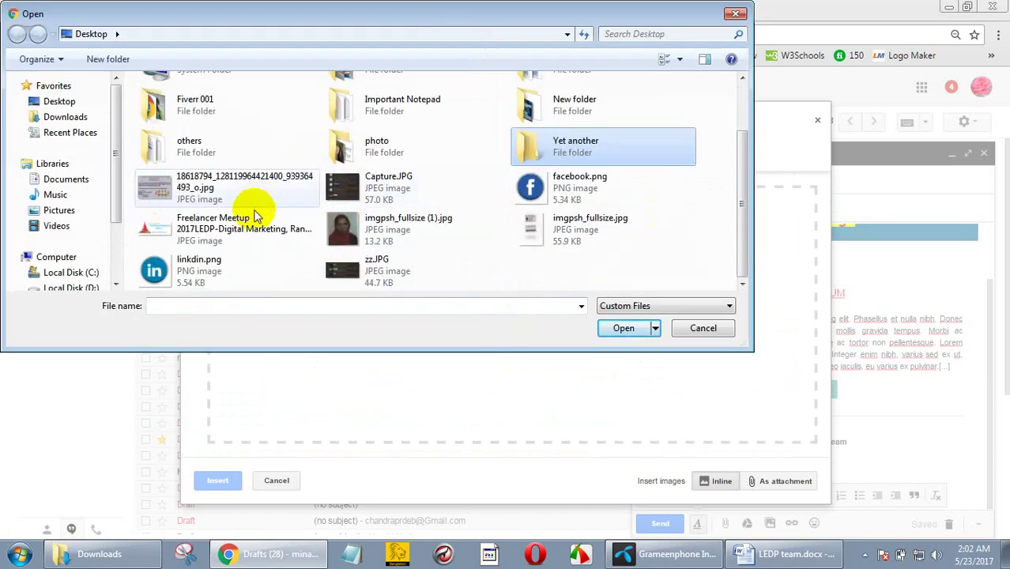
pyautogui.click(231, 221)
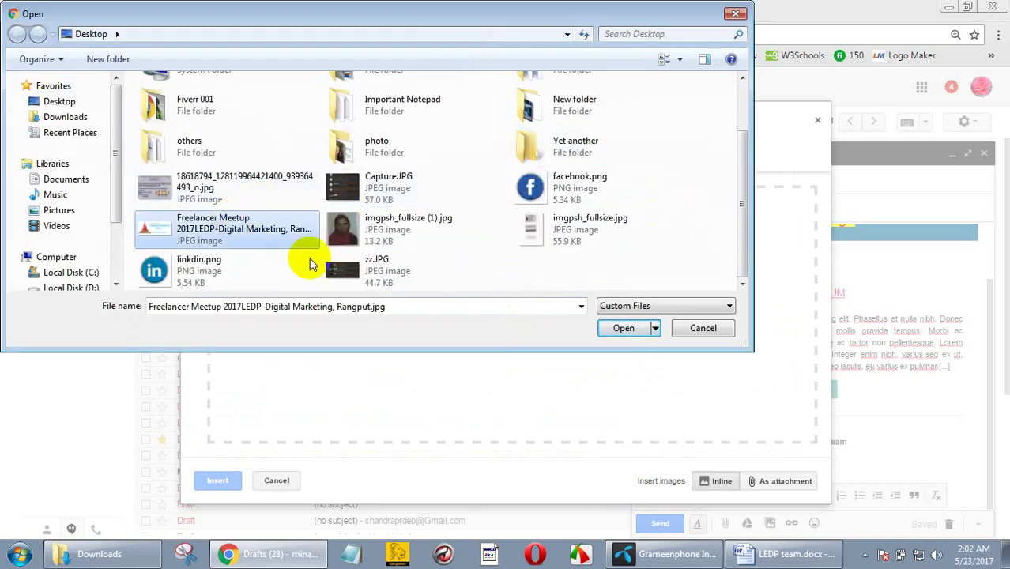
pyautogui.click(613, 328)
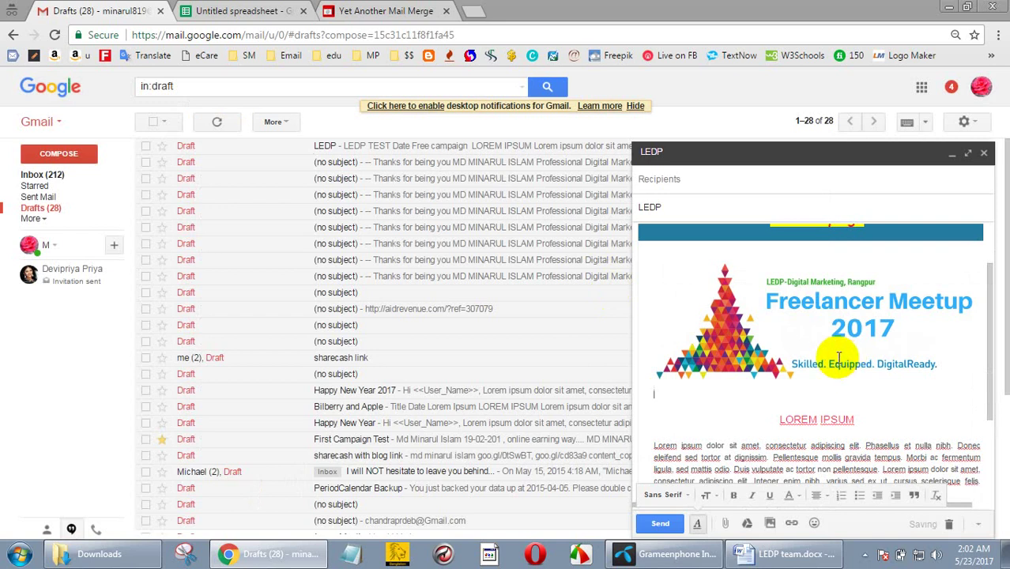
# - Check the draft with the inserted image and replace the LOREM IPSUM heading below it with LEDP TEAM
pyautogui.scroll(-3, 923, 332)
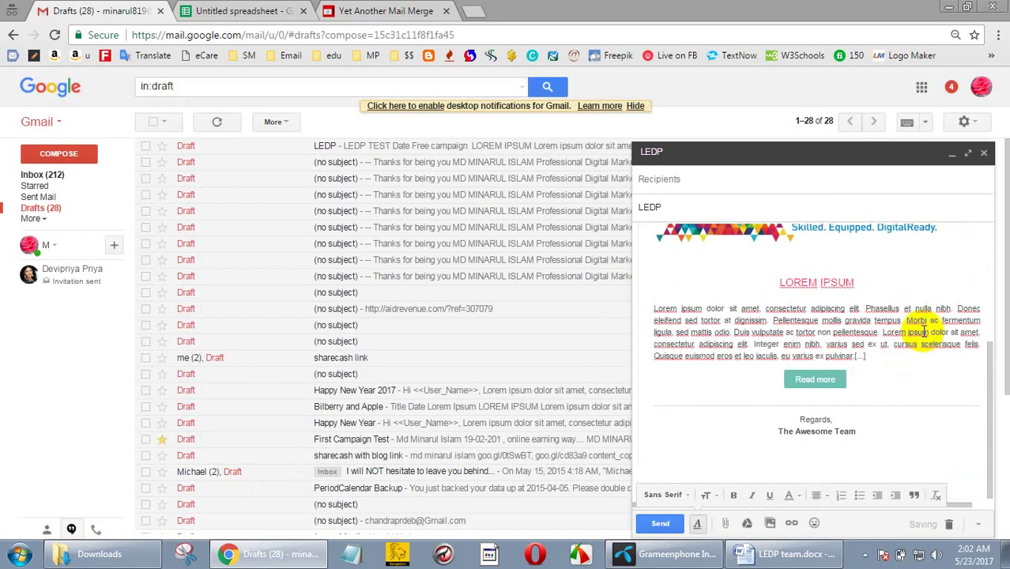
pyautogui.scroll(5, 922, 332)
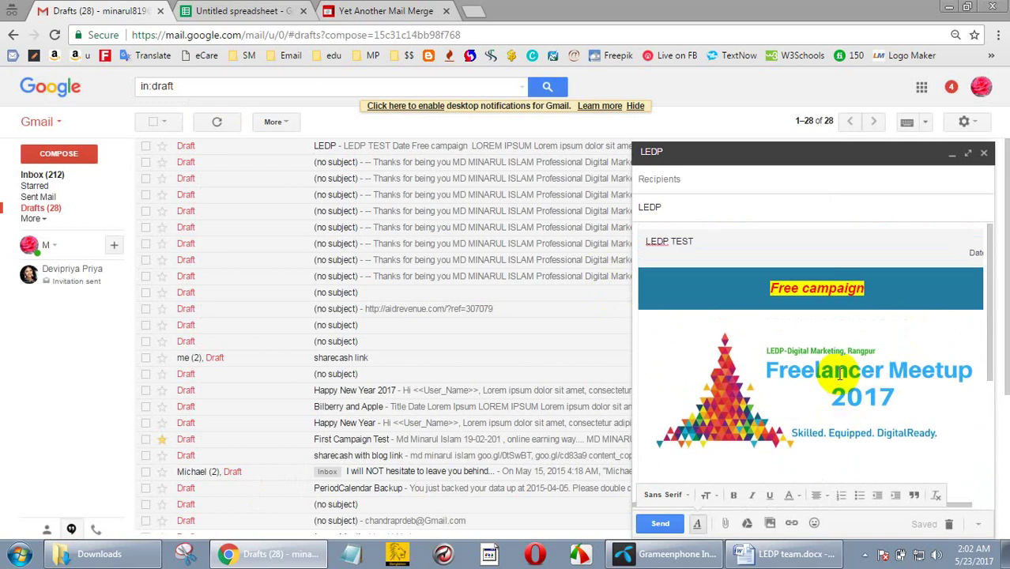
pyautogui.scroll(-3, 839, 375)
pyautogui.moveTo(853, 340); pyautogui.dragTo(782, 341)
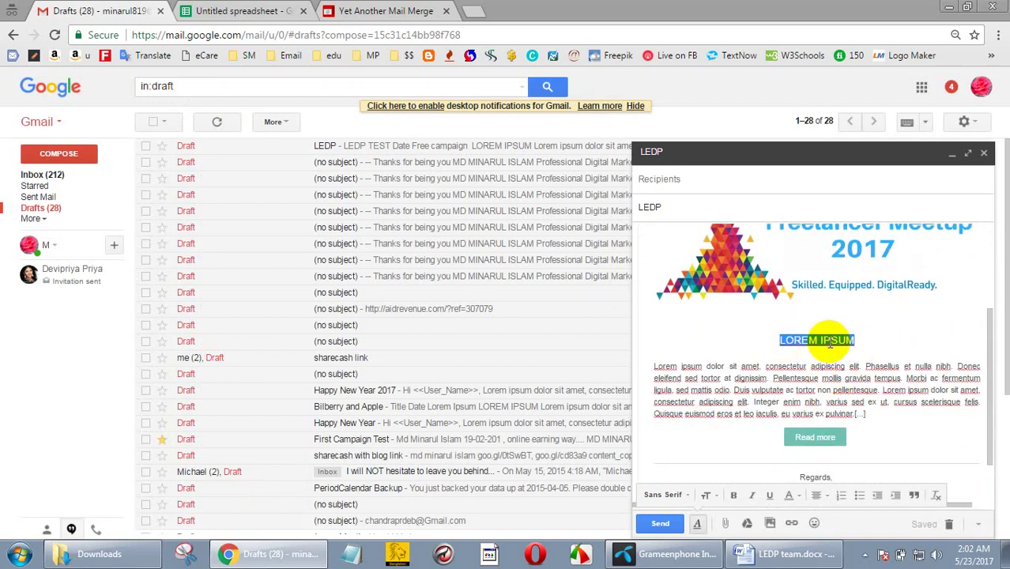
pyautogui.write('LEDP')
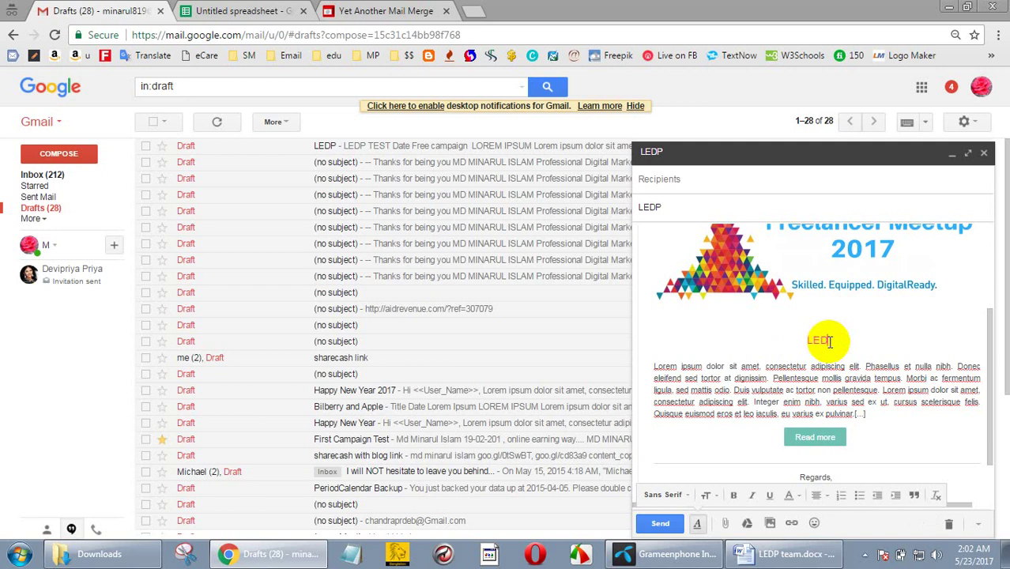
pyautogui.write(' TEAM')
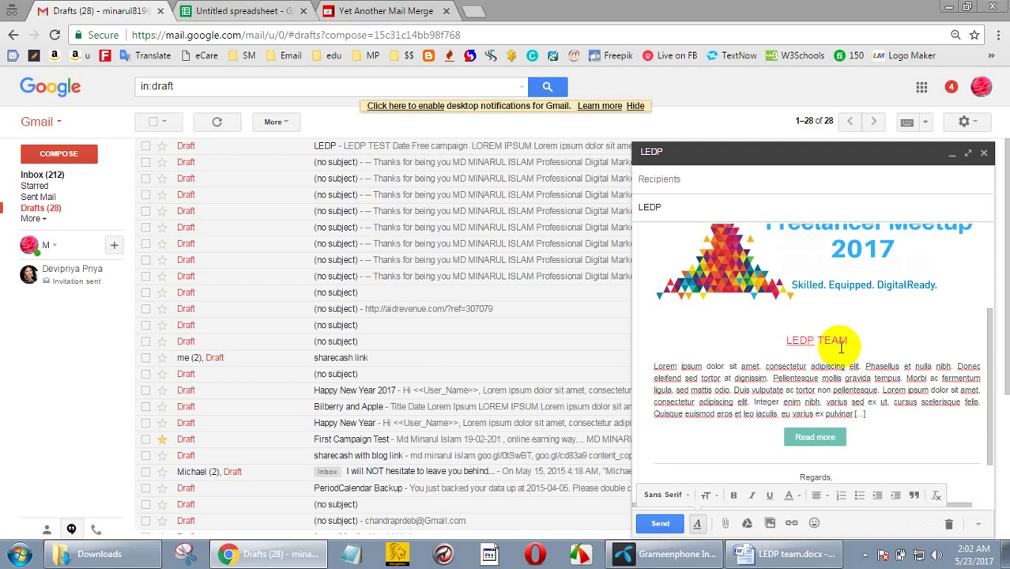
# - Format the LEDP TEAM heading below the image as Large, bold, blue text
pyautogui.moveTo(859, 340); pyautogui.dragTo(785, 341)
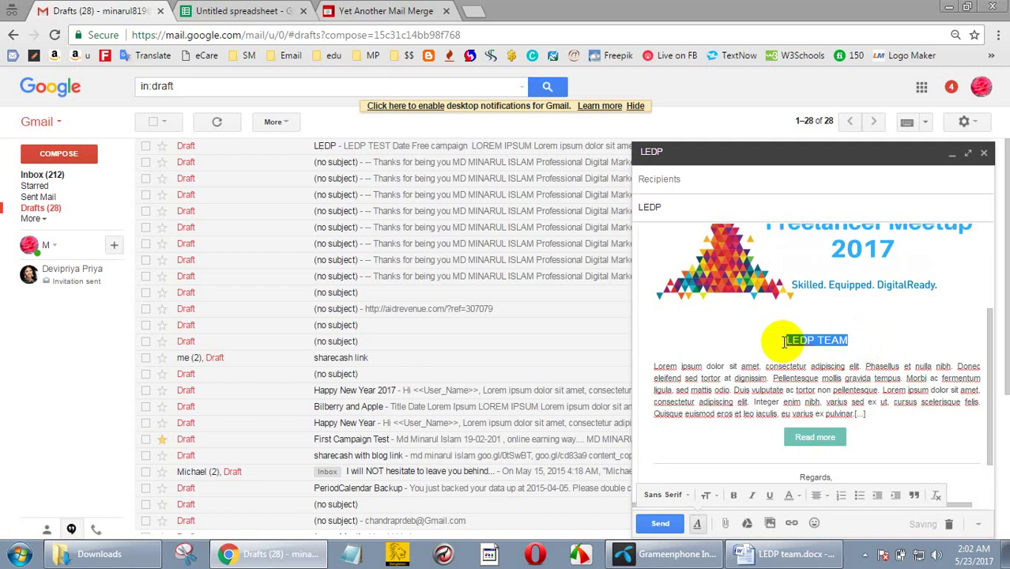
pyautogui.click(703, 495)
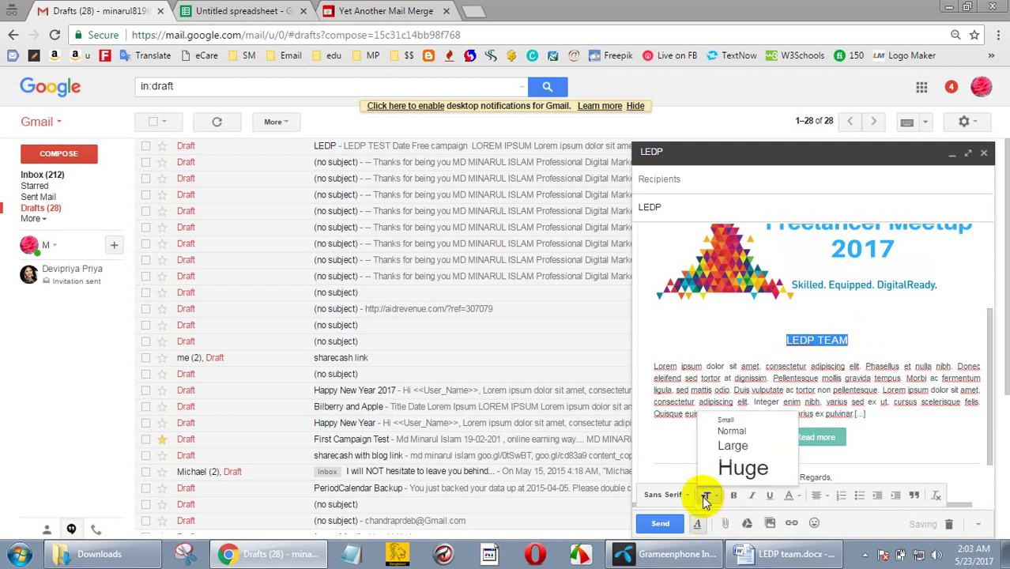
pyautogui.click(729, 446)
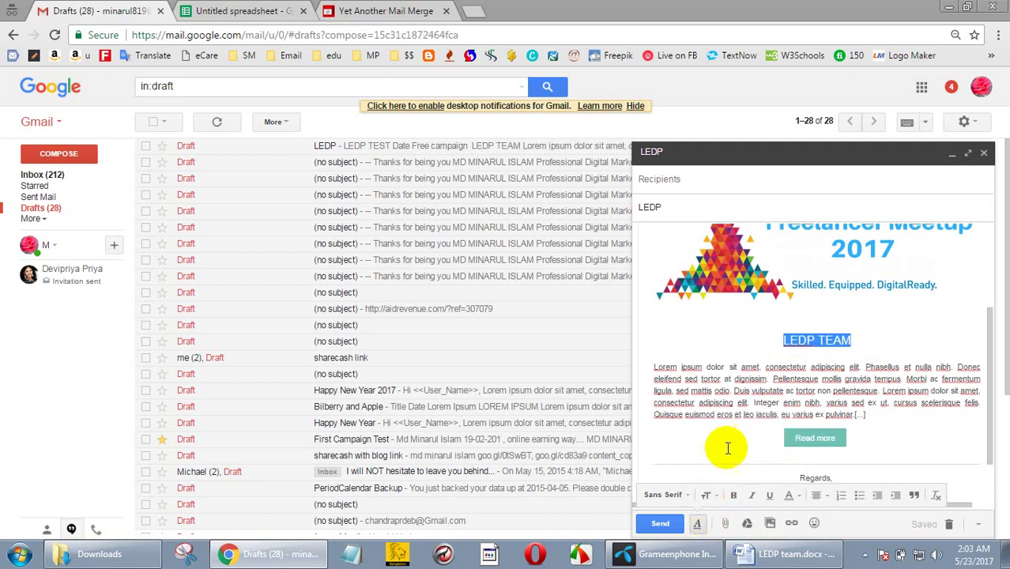
pyautogui.click(733, 495)
pyautogui.click(798, 496)
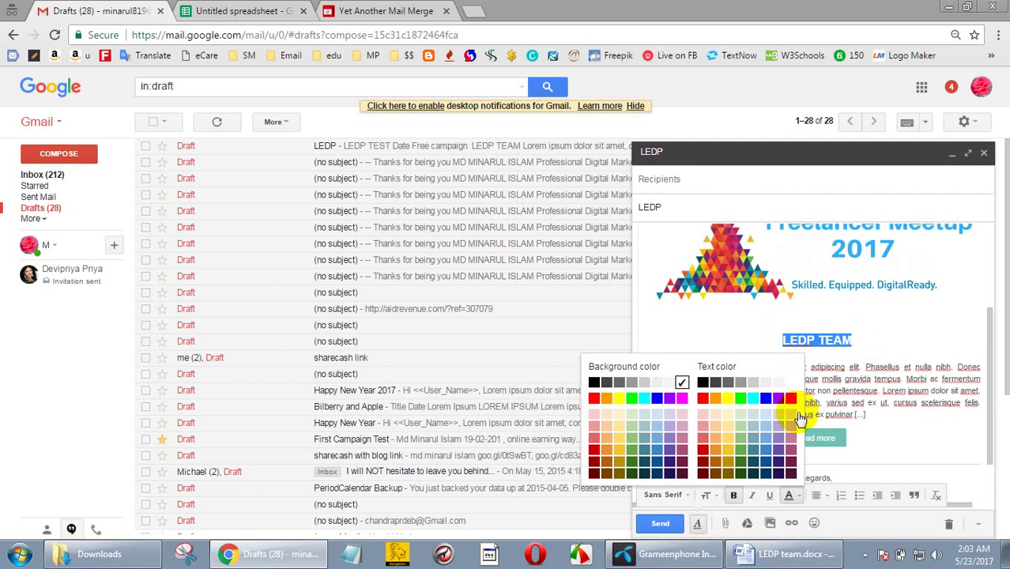
pyautogui.click(763, 400)
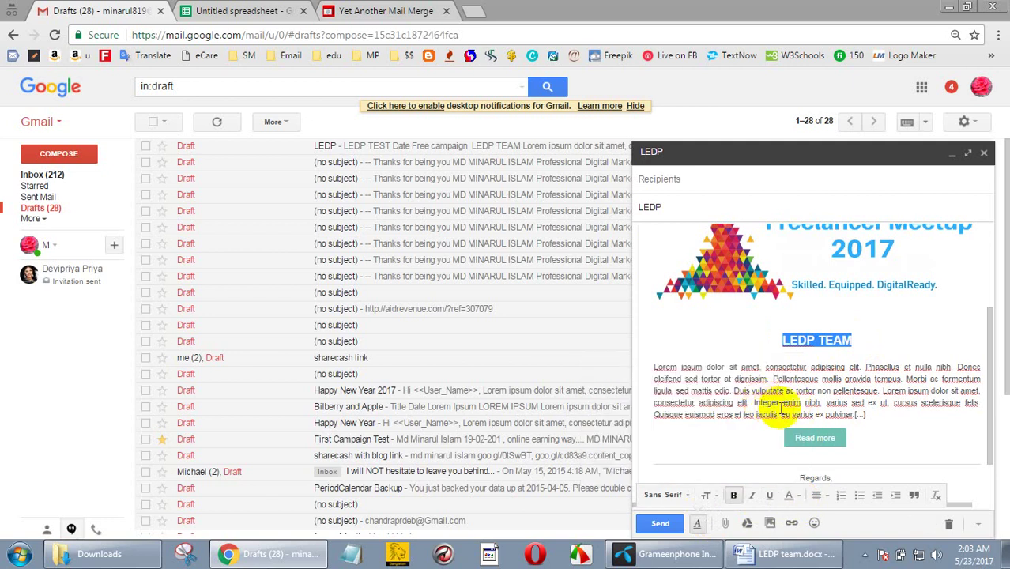
pyautogui.moveTo(865, 414); pyautogui.dragTo(650, 367)
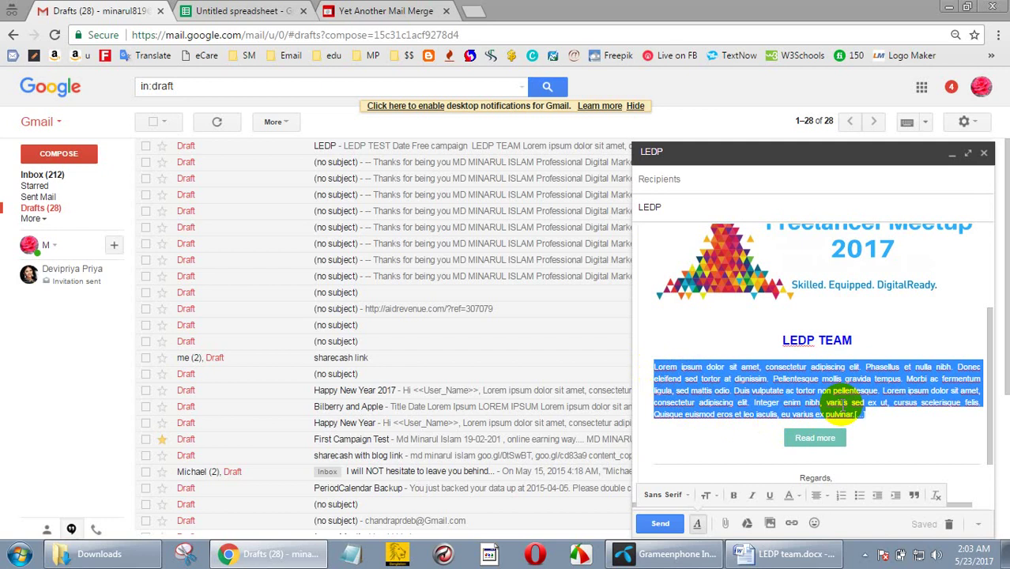
pyautogui.click(882, 418)
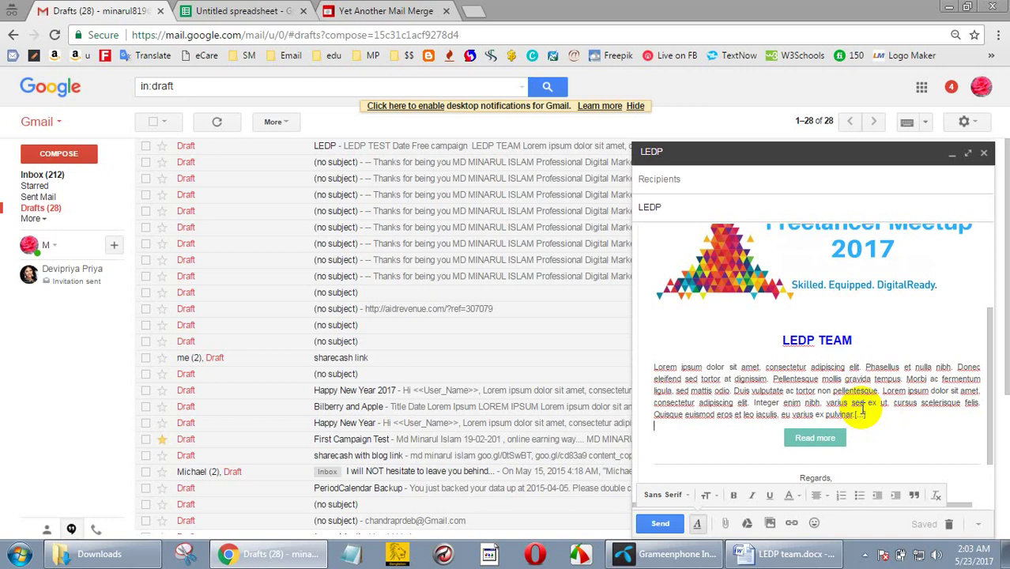
# - Start a link on the Freelancer Meetup 2017 image and enter the copied URL of the current draft page as its web address
pyautogui.scroll(1, 864, 407)
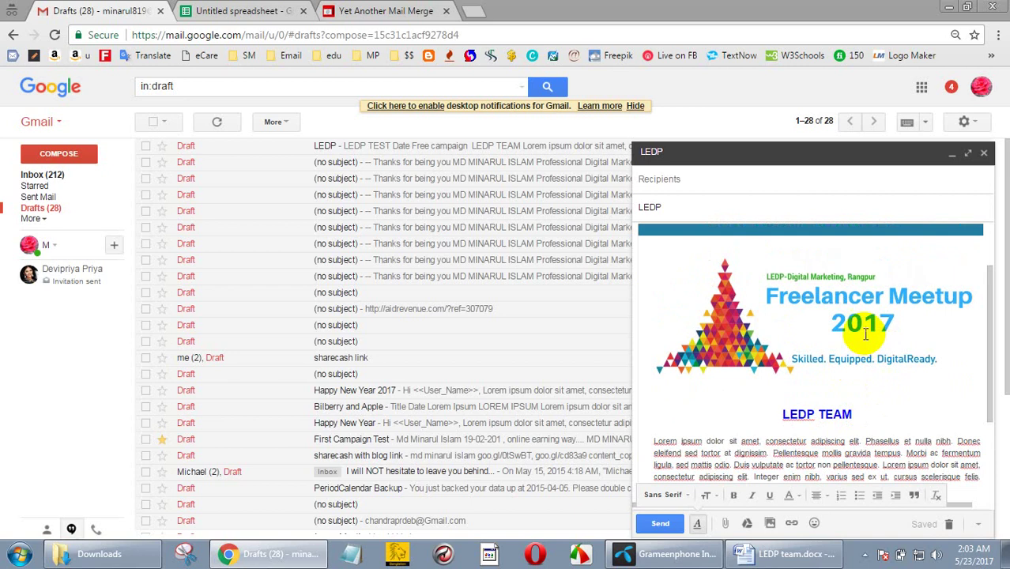
pyautogui.click(829, 316)
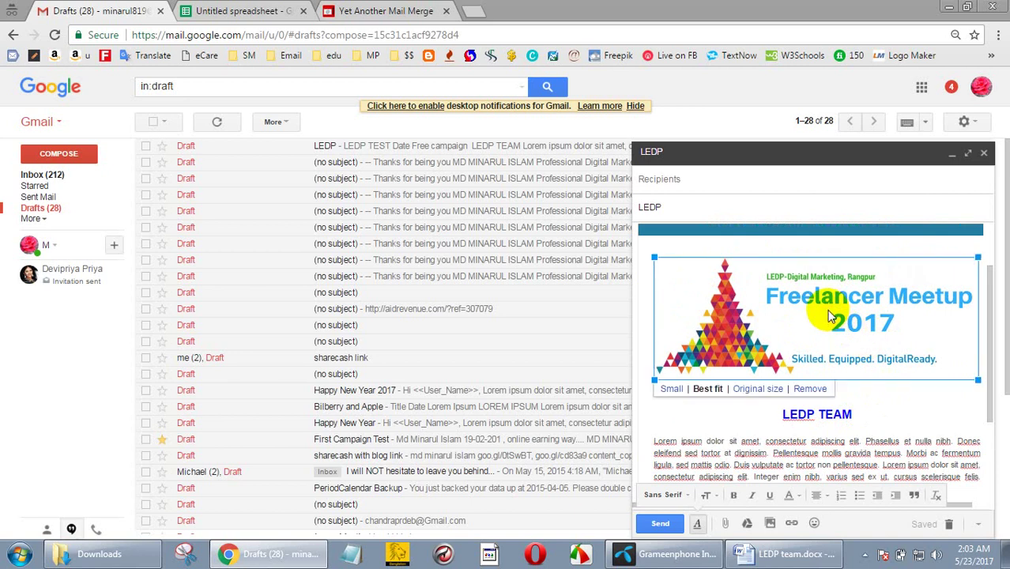
pyautogui.click(792, 524)
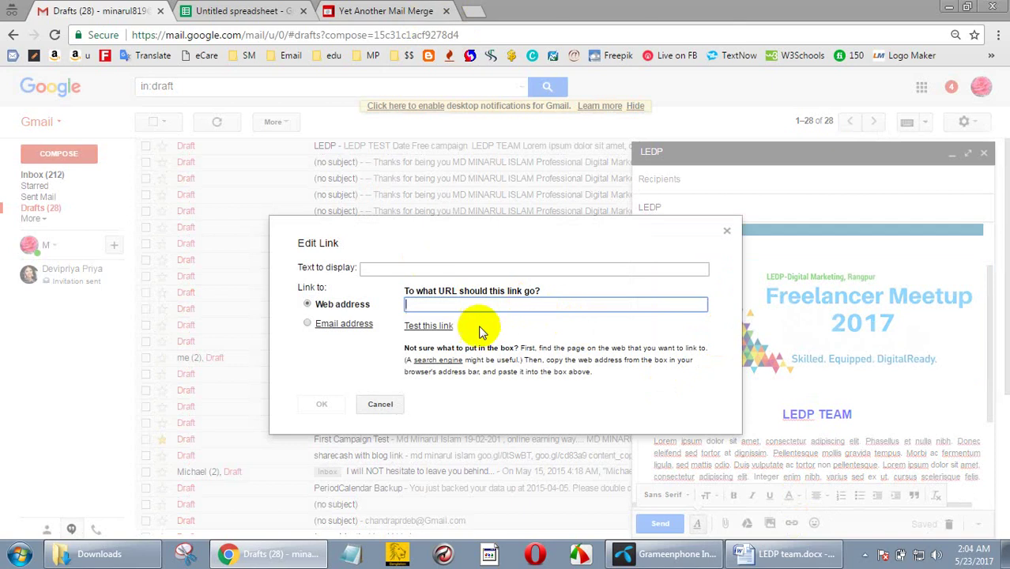
pyautogui.click(249, 11)
pyautogui.click(144, 9)
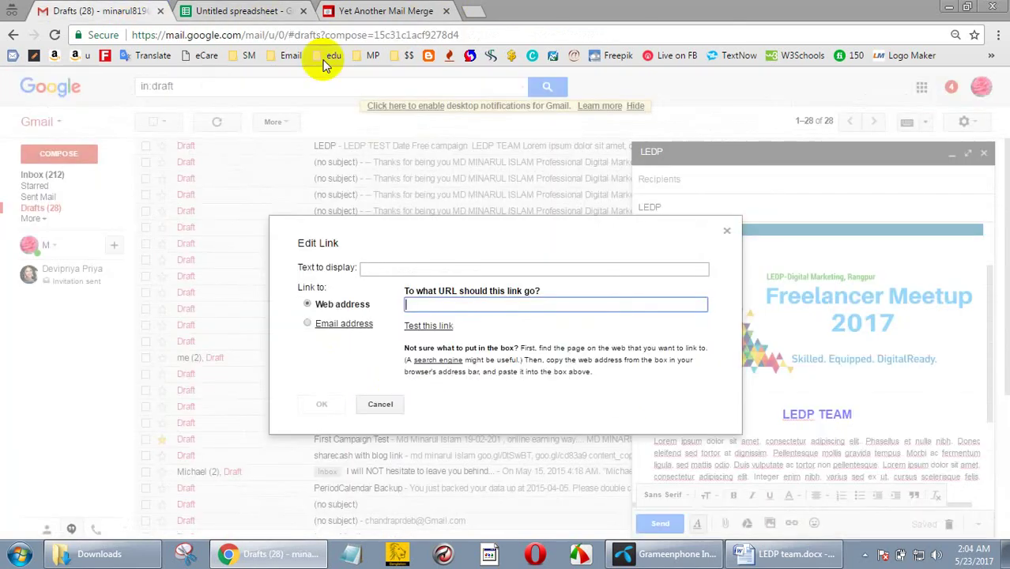
pyautogui.click(357, 35)
pyautogui.hotkey('ctrl', 'c')
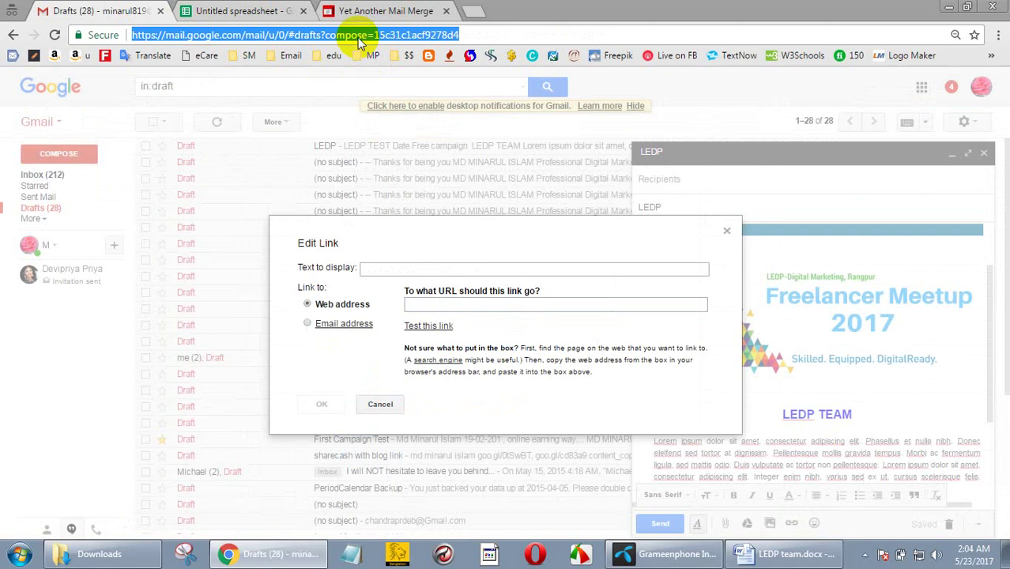
pyautogui.click(435, 303)
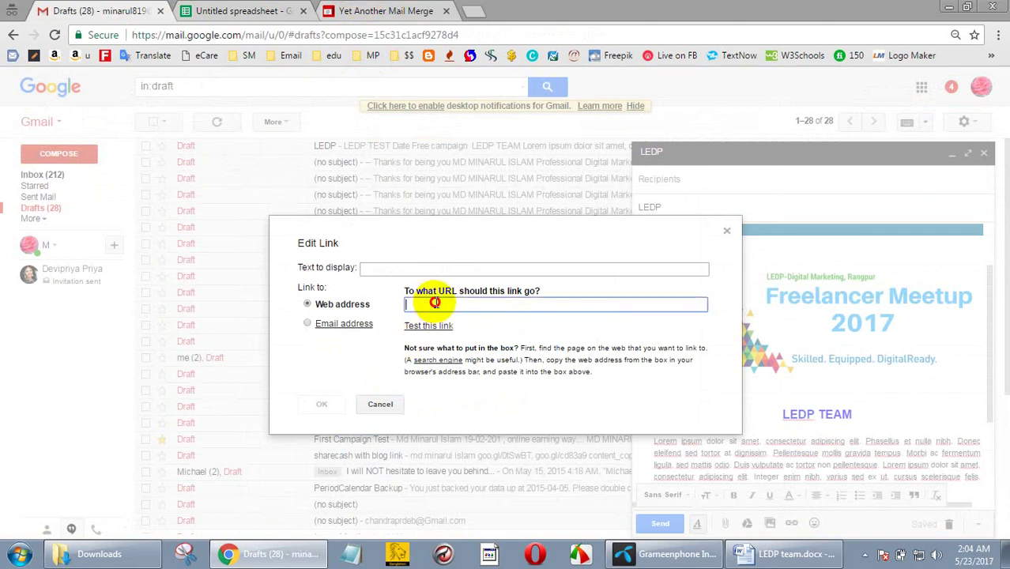
pyautogui.hotkey('ctrl', 'v')
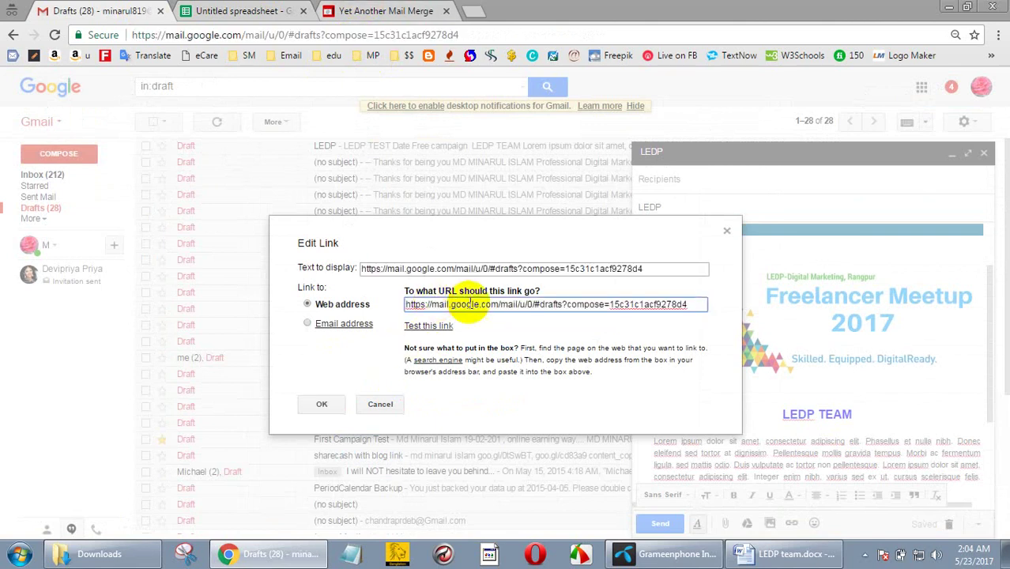
# - Try to apply the image link with its display text cleared
pyautogui.click(595, 274)
pyautogui.moveTo(642, 269); pyautogui.dragTo(354, 269)
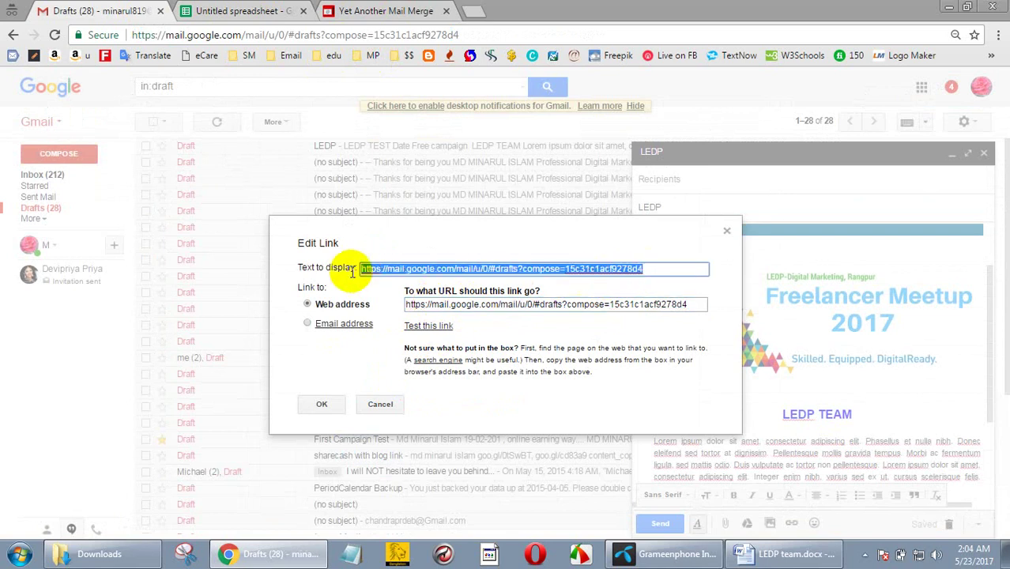
pyautogui.press('BackSpace')
pyautogui.click(324, 404)
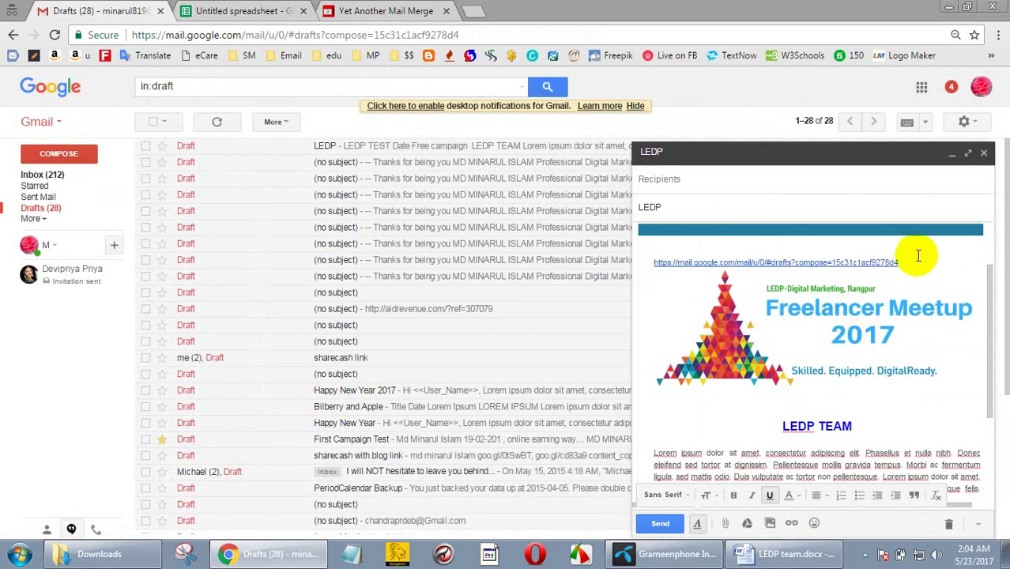
# - Copy the URL text above the Freelancer Meetup 2017 image and delete it from the draft
pyautogui.moveTo(899, 262); pyautogui.dragTo(625, 267)
pyautogui.hotkey('ctrl', 'c')
pyautogui.press('BackSpace')
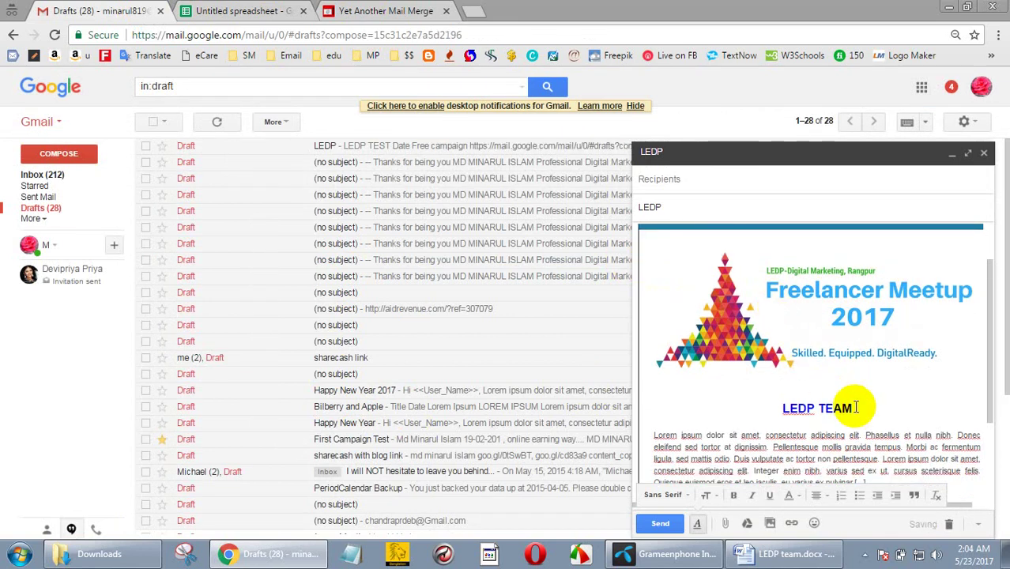
# - Link the LEDP TEAM heading to the copied draft page URL
pyautogui.moveTo(855, 407); pyautogui.dragTo(778, 407)
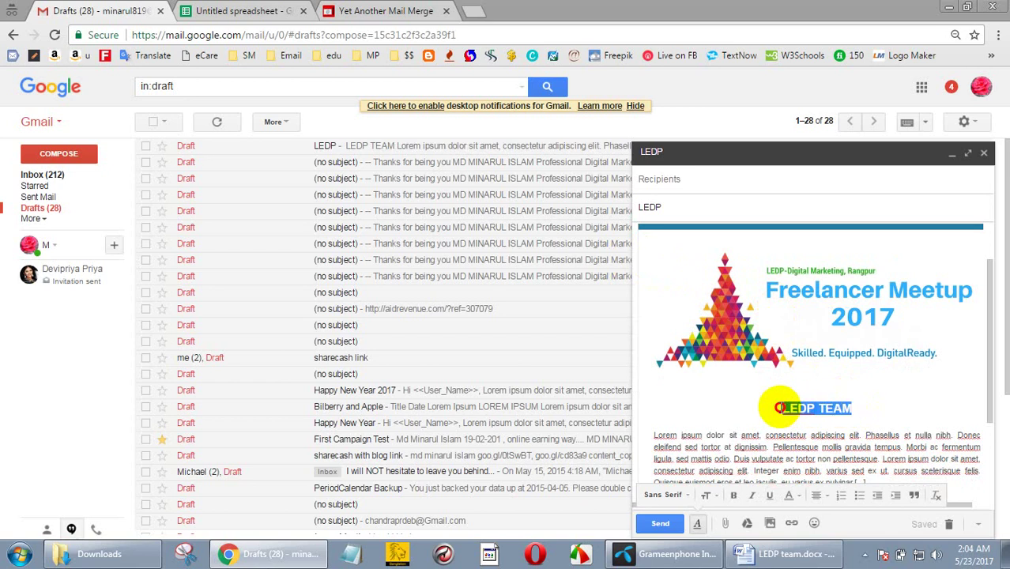
pyautogui.click(789, 522)
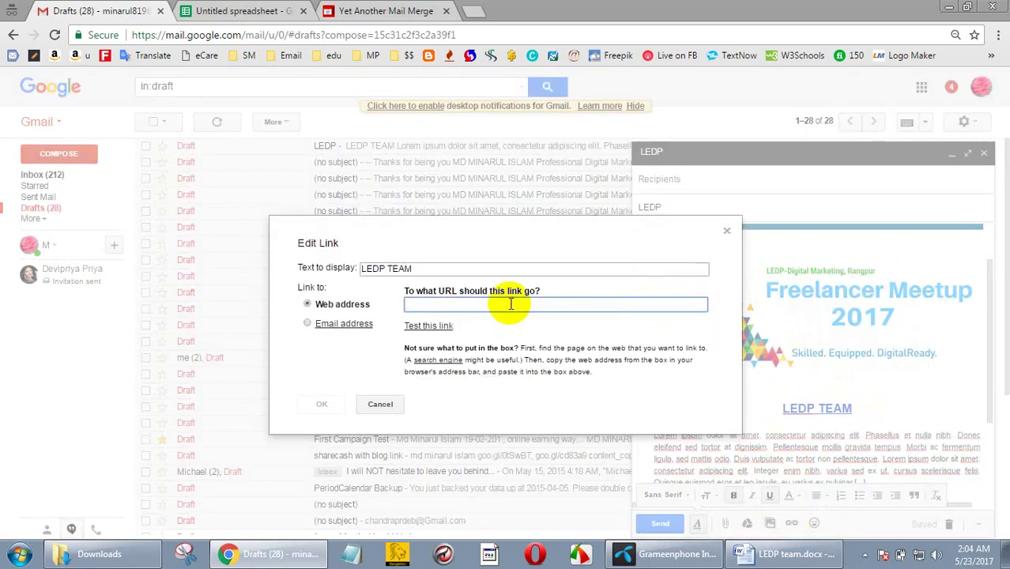
pyautogui.hotkey('ctrl', 'v')
pyautogui.click(323, 404)
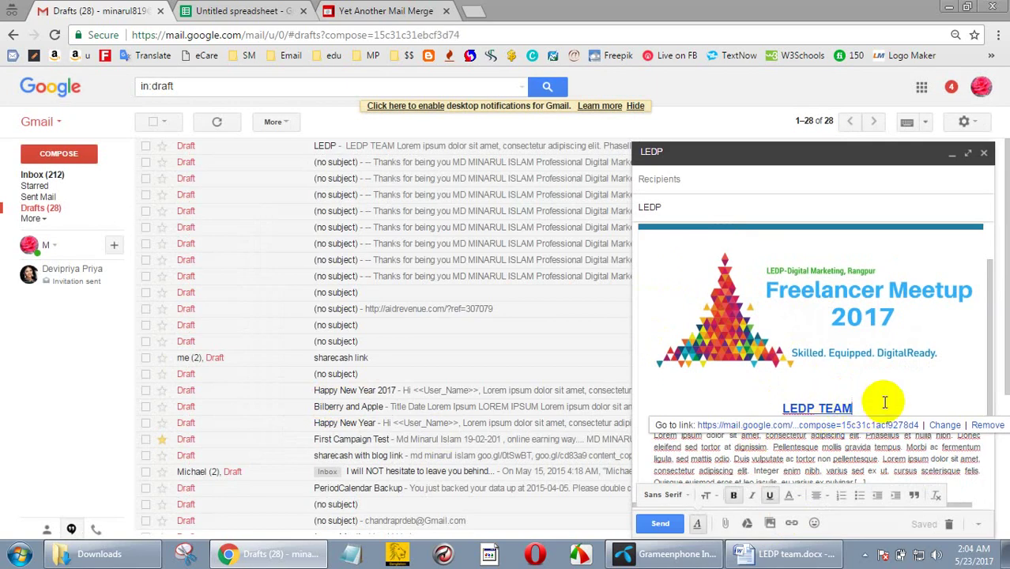
# - Replace the web address of the Read more button's link with the copied draft page URL
pyautogui.scroll(-3, 869, 397)
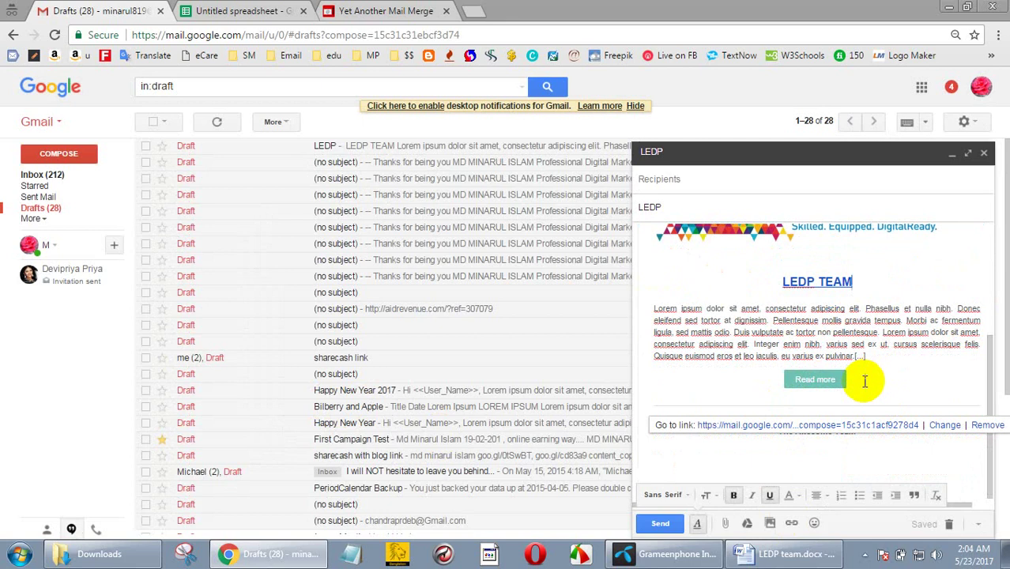
pyautogui.click(841, 380)
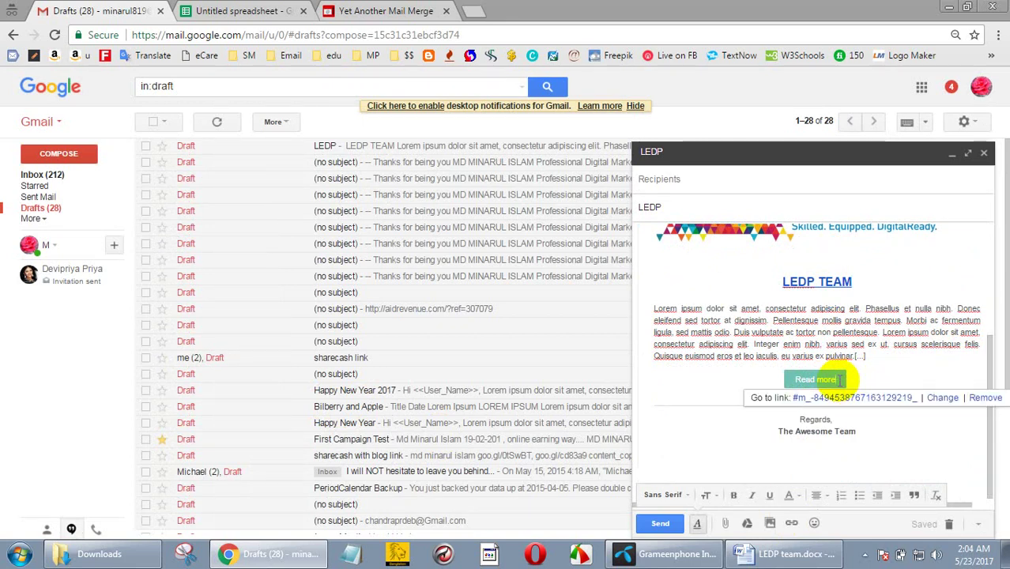
pyautogui.click(933, 397)
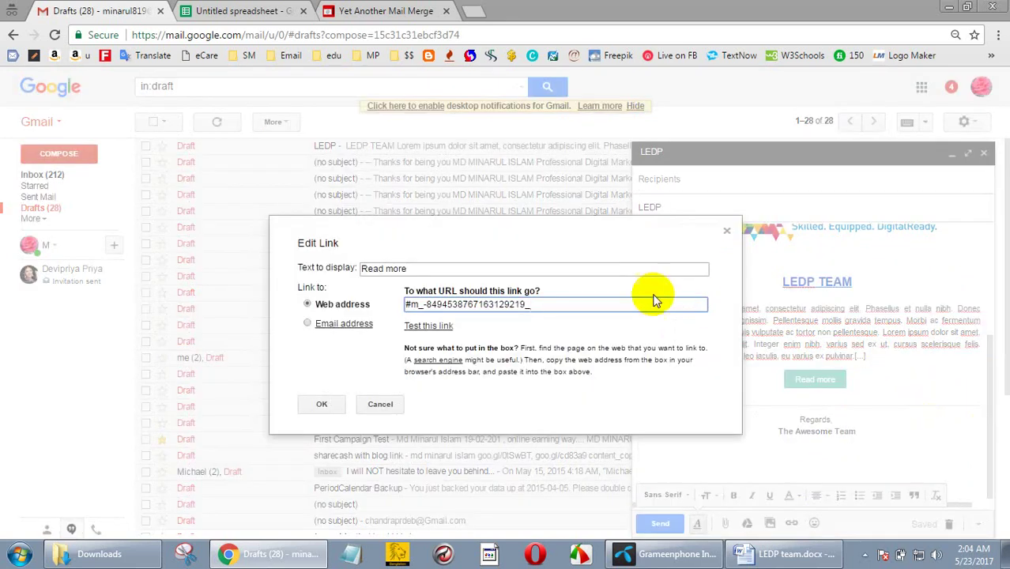
pyautogui.moveTo(553, 305); pyautogui.dragTo(388, 307)
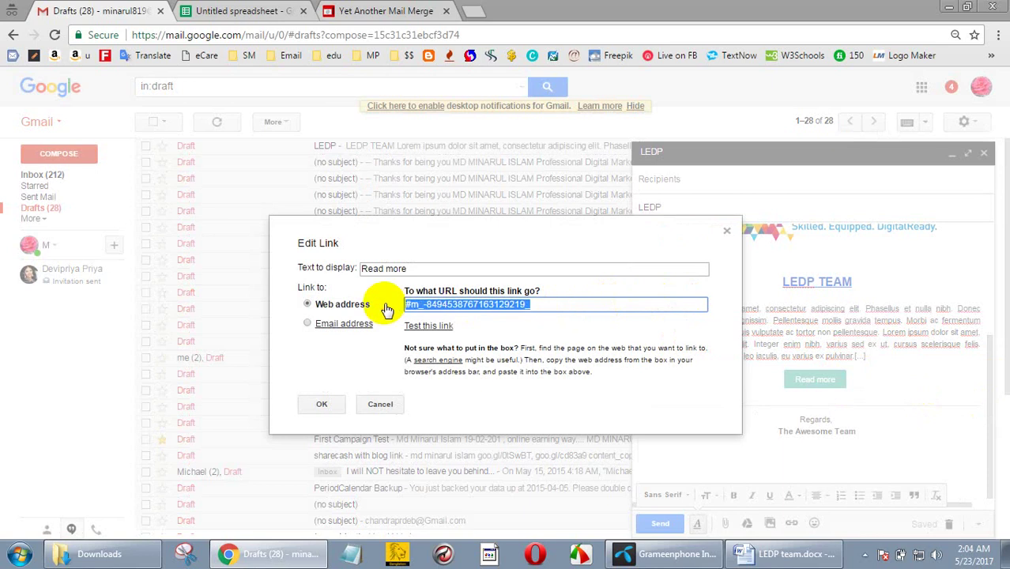
pyautogui.hotkey('ctrl', 'v')
pyautogui.click(322, 404)
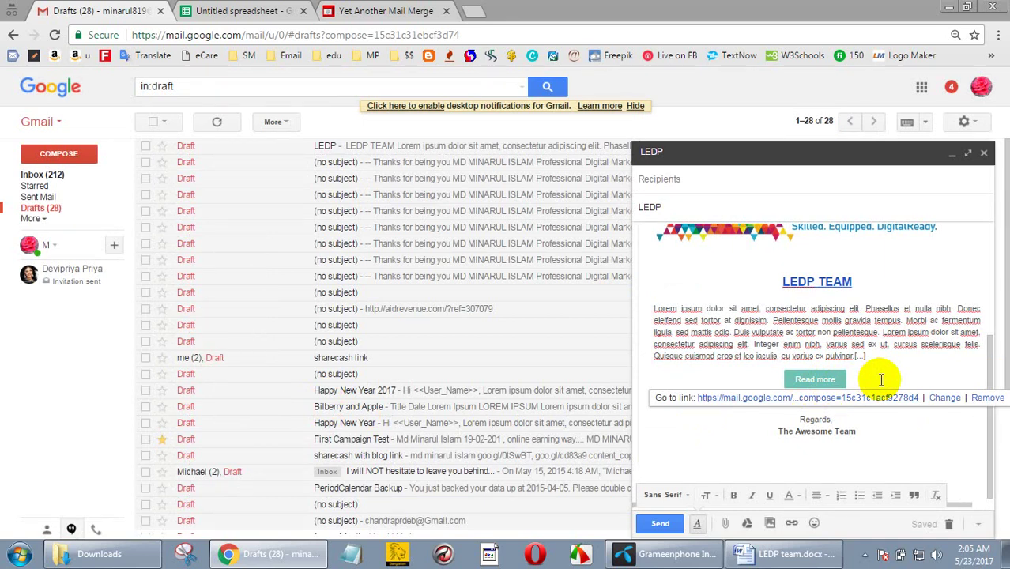
# - Replace The Awesome Team in the closing signature with LEDP TEAM
pyautogui.click(882, 433)
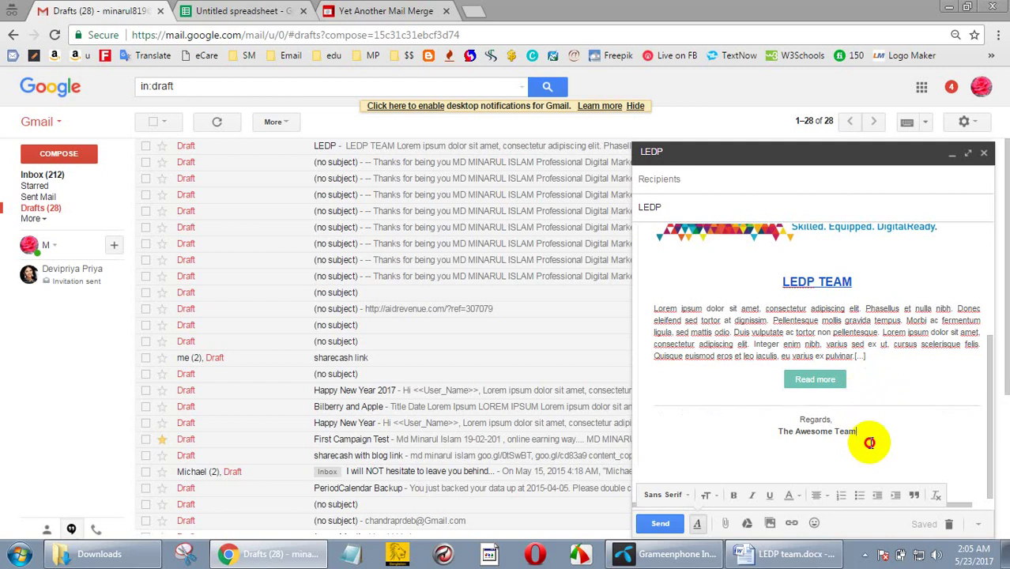
pyautogui.click(859, 433)
pyautogui.moveTo(859, 433); pyautogui.dragTo(780, 432)
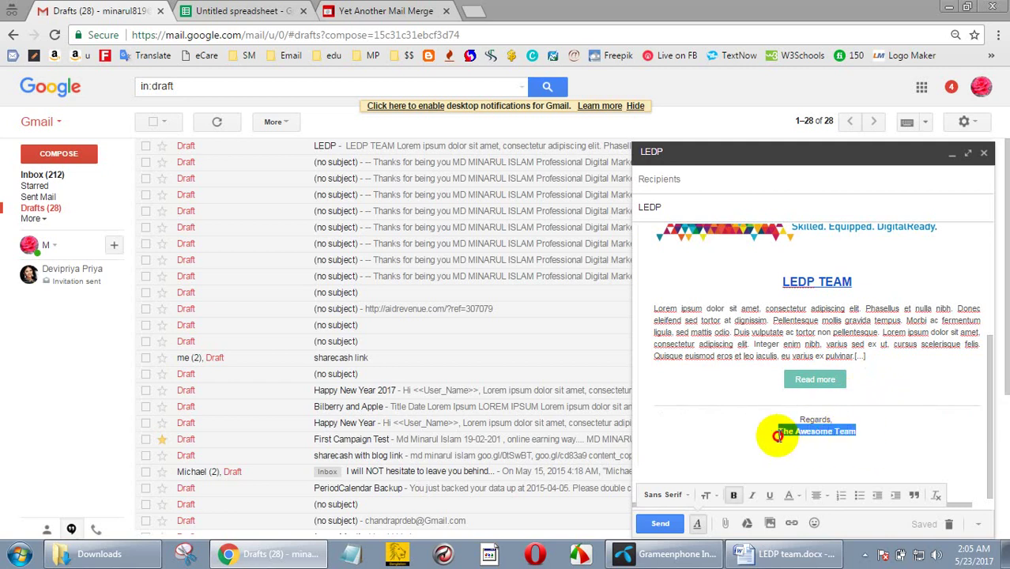
pyautogui.write('LEDP')
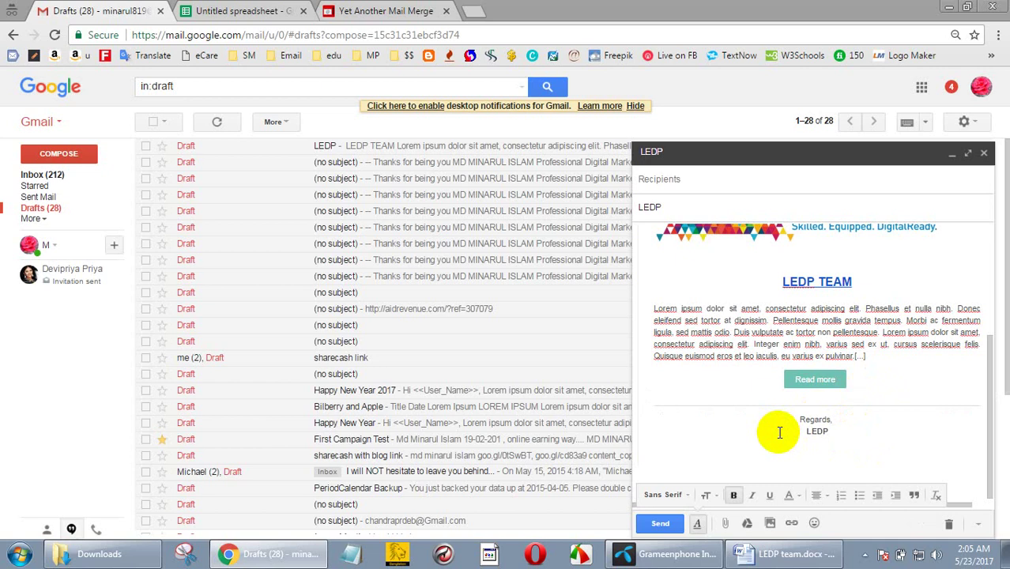
pyautogui.write(' TEAM')
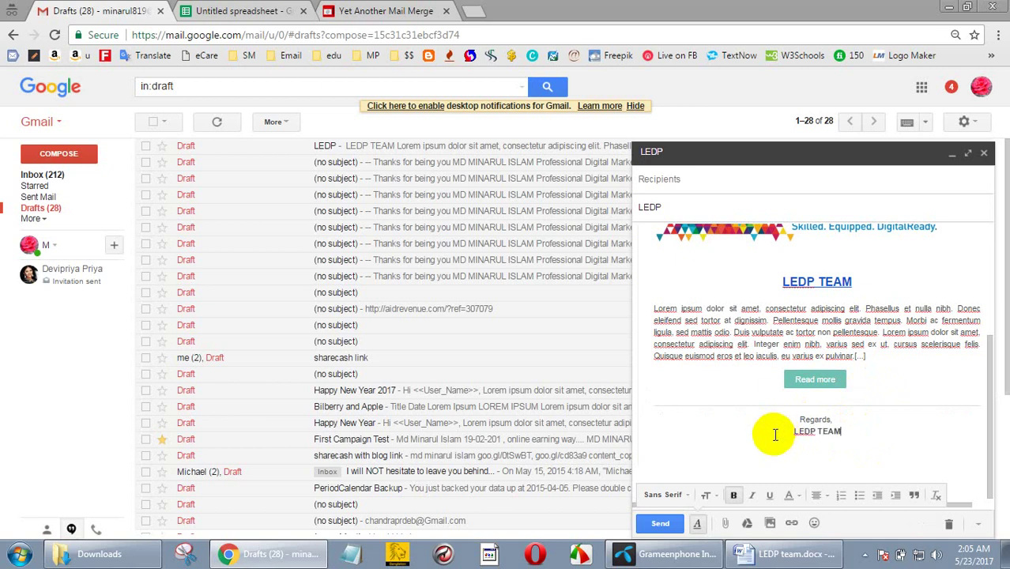
# - Format the Regards, LEDP TEAM closing lines as Normal-size, blue, italic text
pyautogui.moveTo(842, 431); pyautogui.dragTo(792, 420)
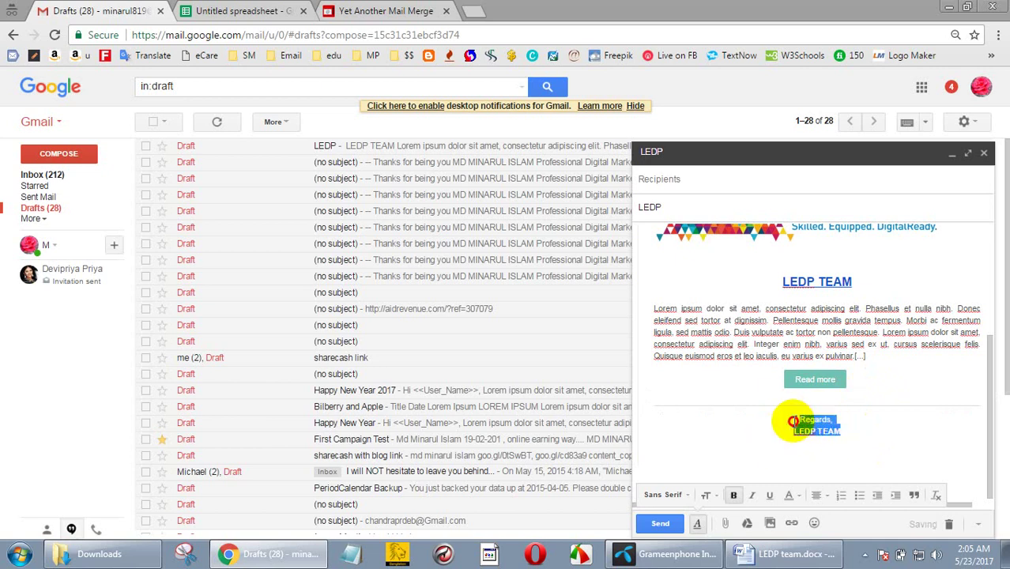
pyautogui.click(709, 495)
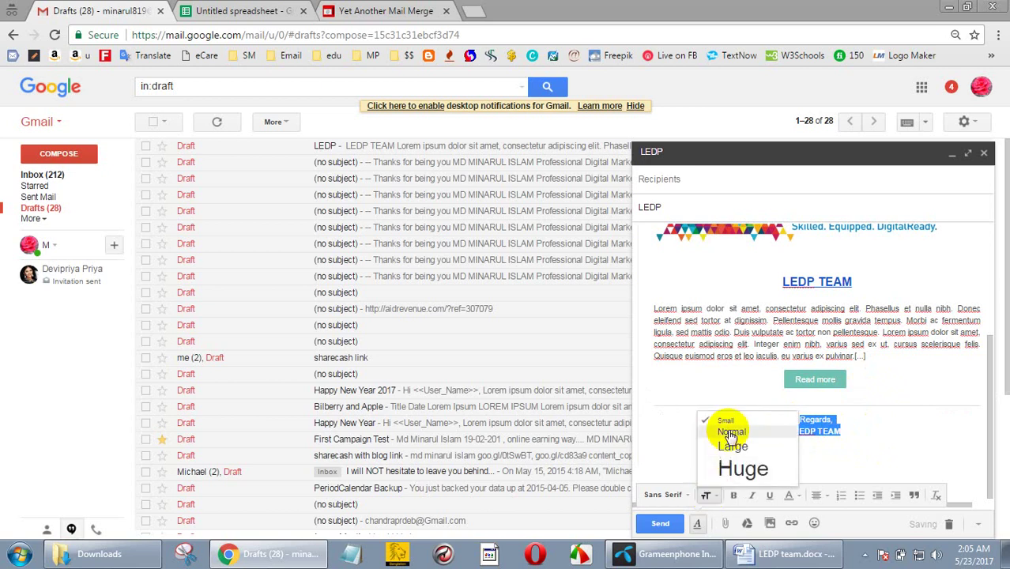
pyautogui.click(729, 429)
pyautogui.click(794, 496)
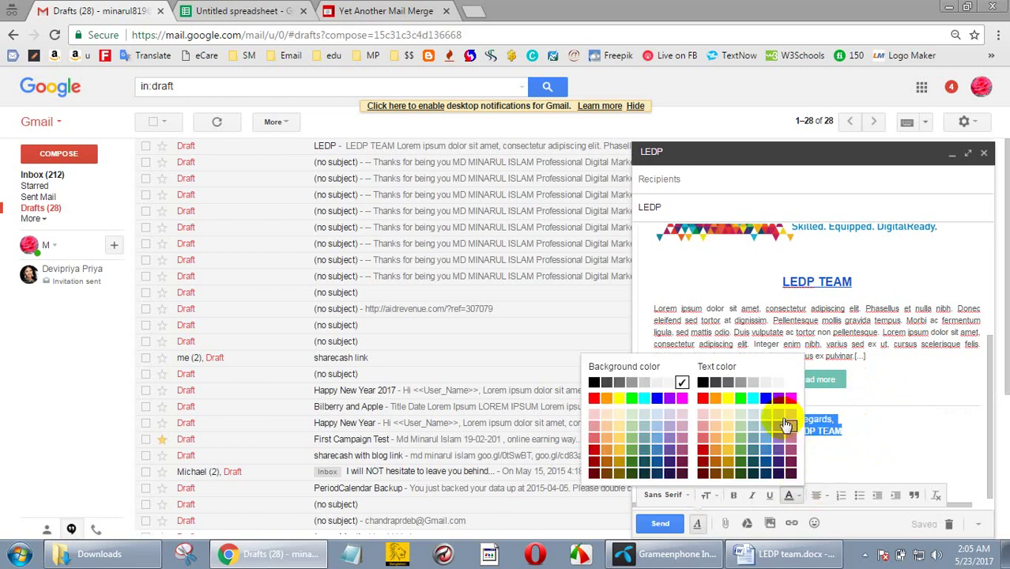
pyautogui.click(763, 398)
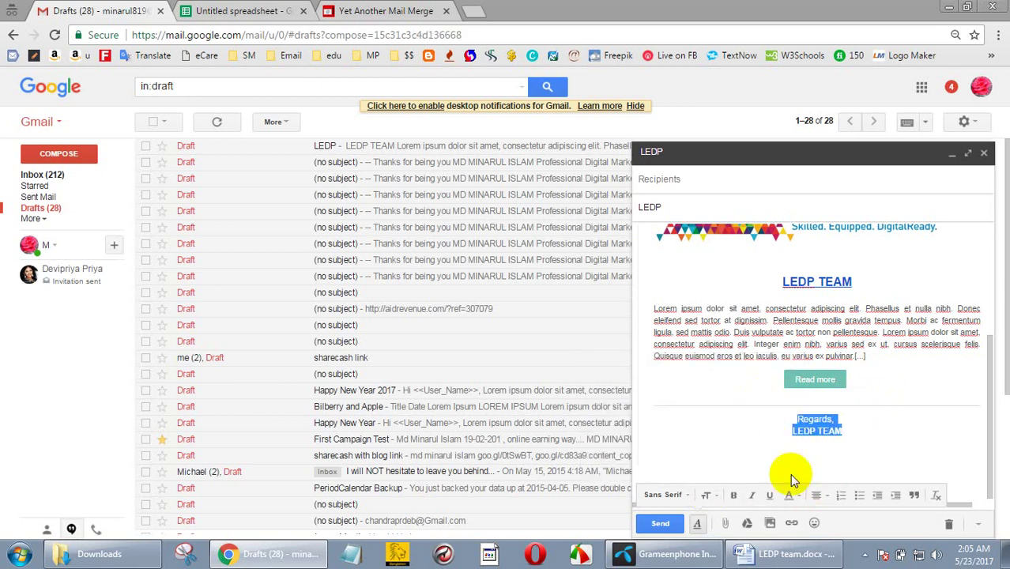
pyautogui.click(752, 495)
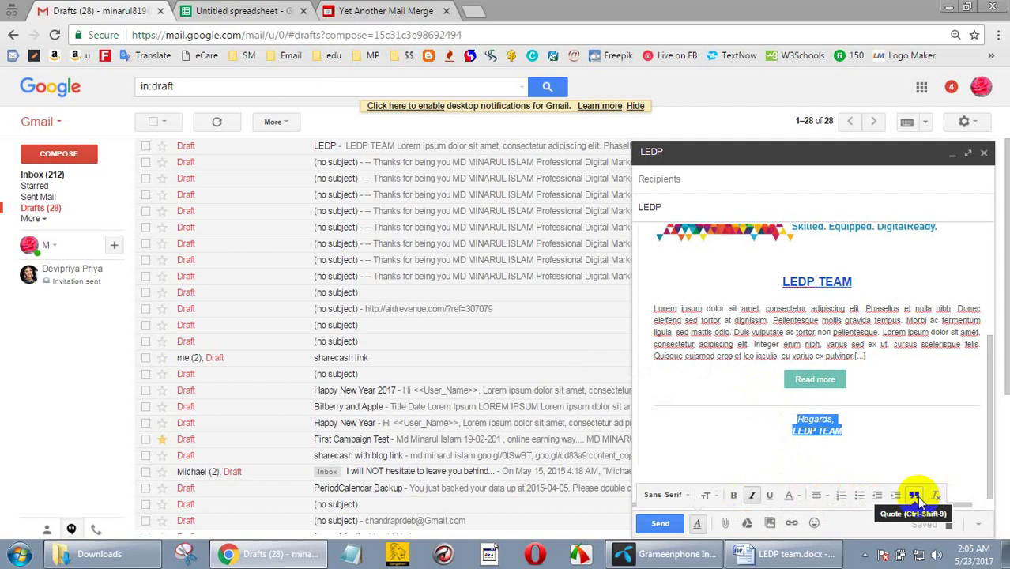
pyautogui.scroll(3, 932, 388)
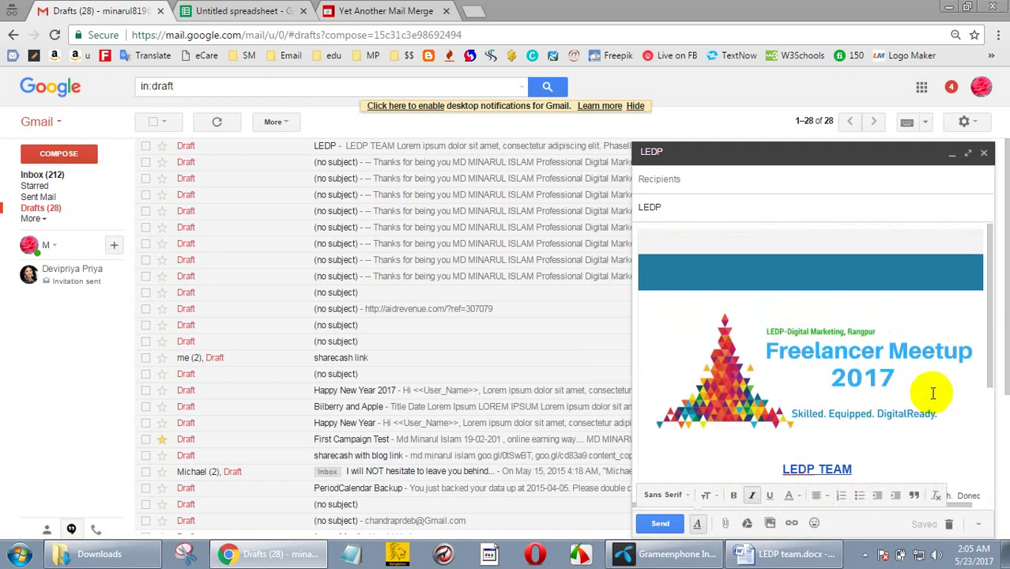
# - Add the title LEDP TEAM CAMPAIGN to the empty colored banner above the draft's image
pyautogui.scroll(-3, 932, 392)
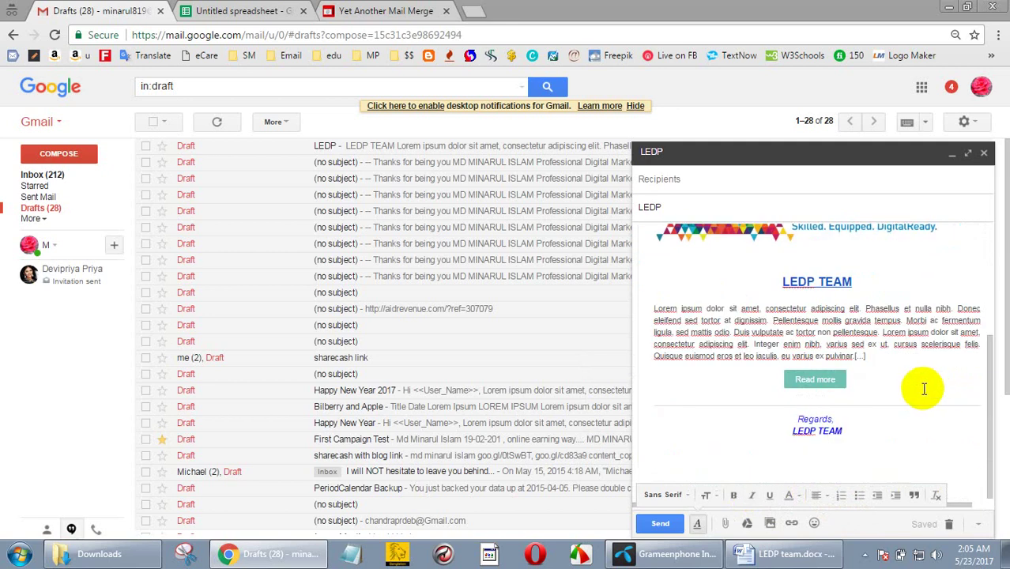
pyautogui.scroll(3, 922, 385)
pyautogui.scroll(-3, 924, 391)
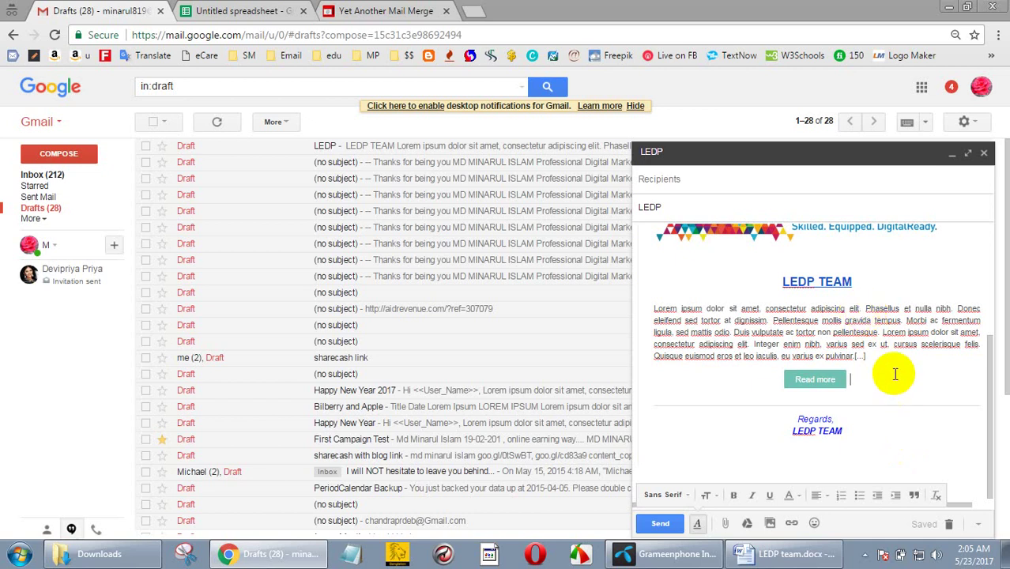
pyautogui.scroll(3, 901, 383)
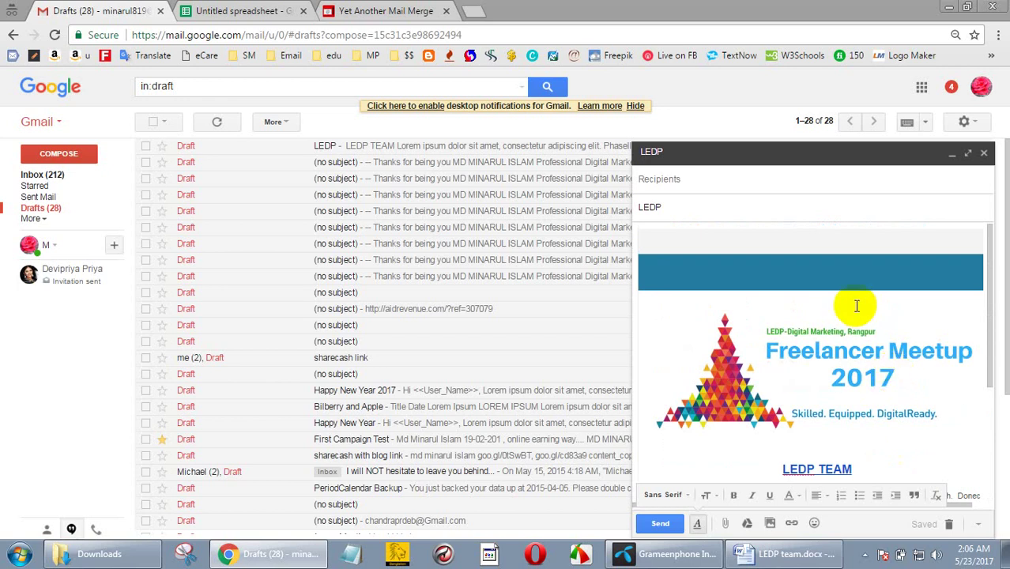
pyautogui.click(860, 275)
pyautogui.scroll(-3, 857, 375)
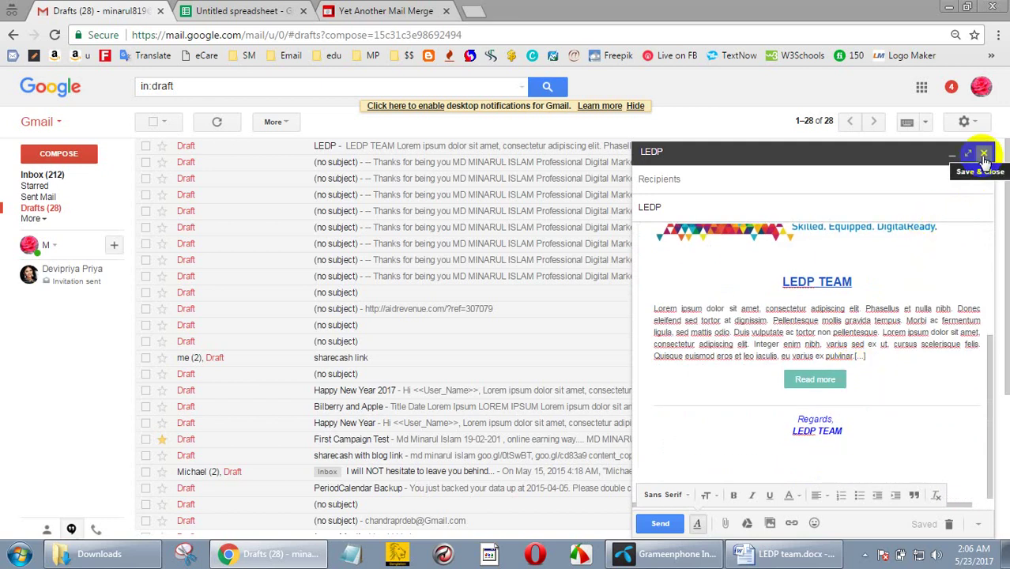
pyautogui.scroll(3, 837, 280)
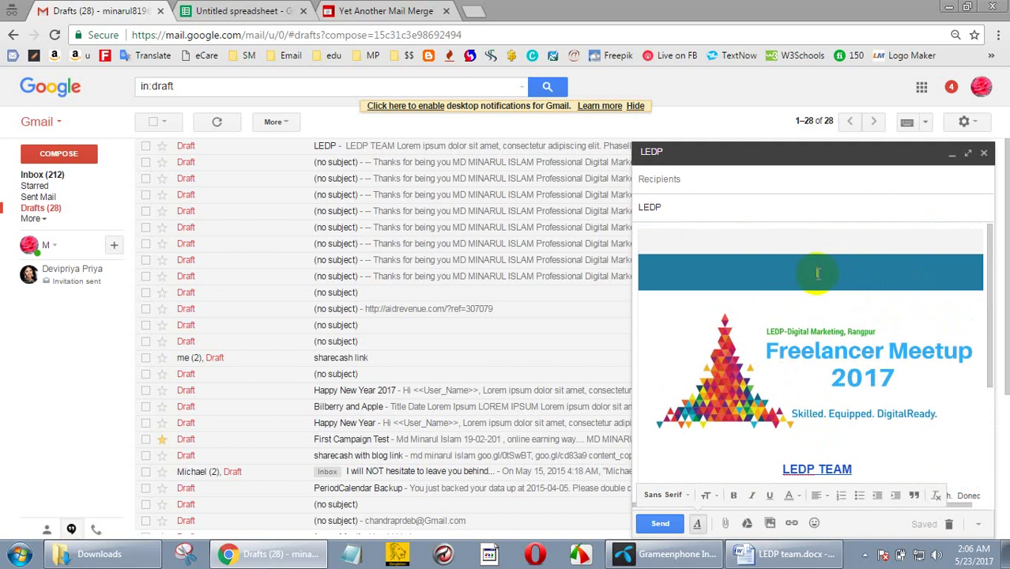
pyautogui.write('LEDP TEAM CAMPAI')
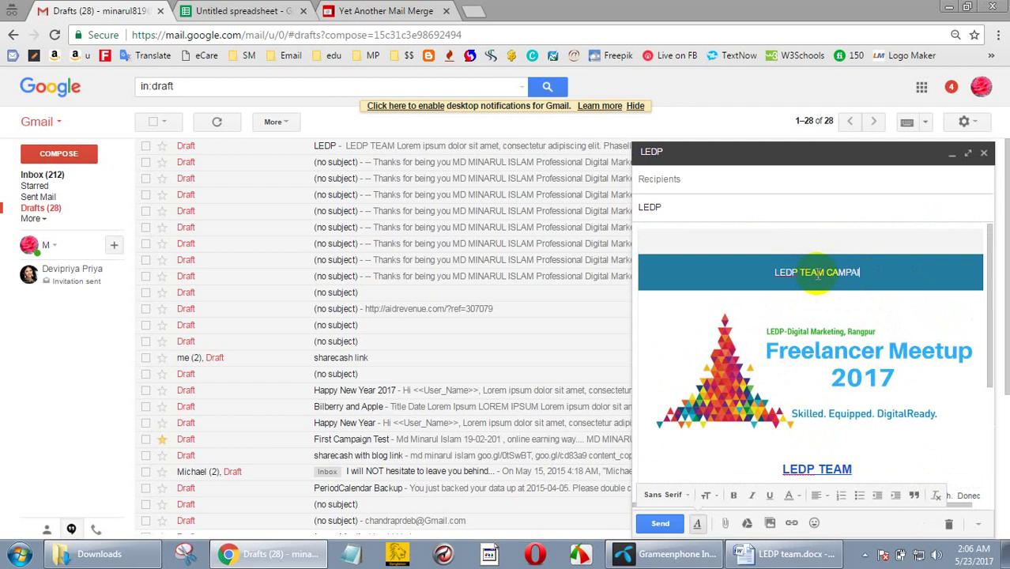
pyautogui.write('GN')
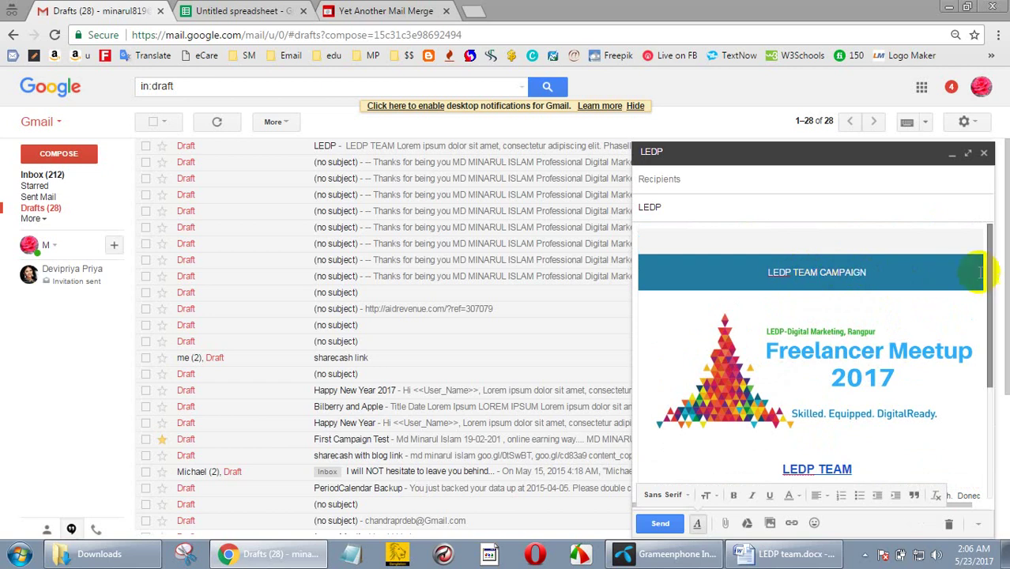
# - Color the LEDP TEAM CAMPAIGN banner title red and give its text a yellow background highlight
pyautogui.moveTo(883, 274); pyautogui.dragTo(766, 272)
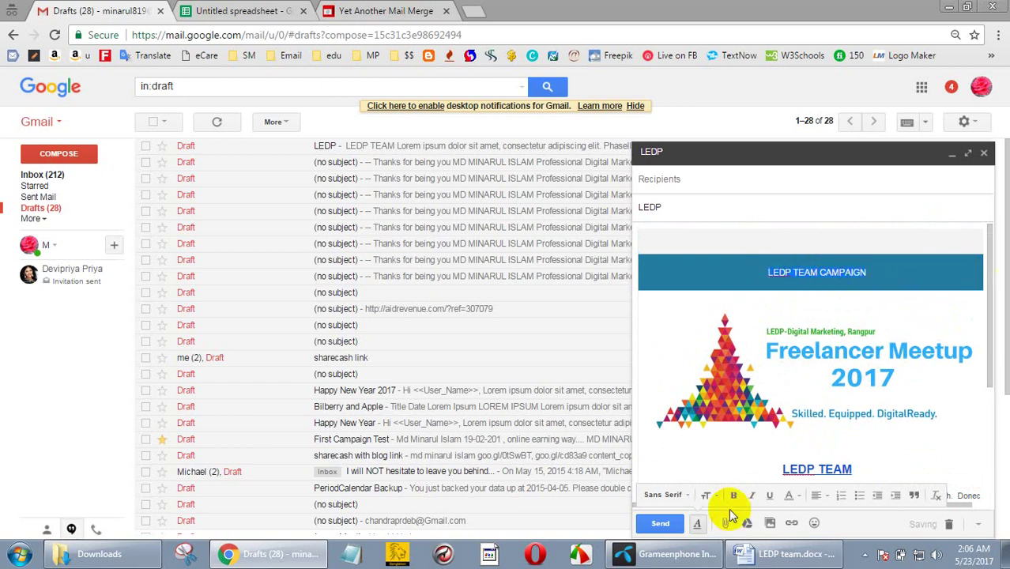
pyautogui.click(794, 496)
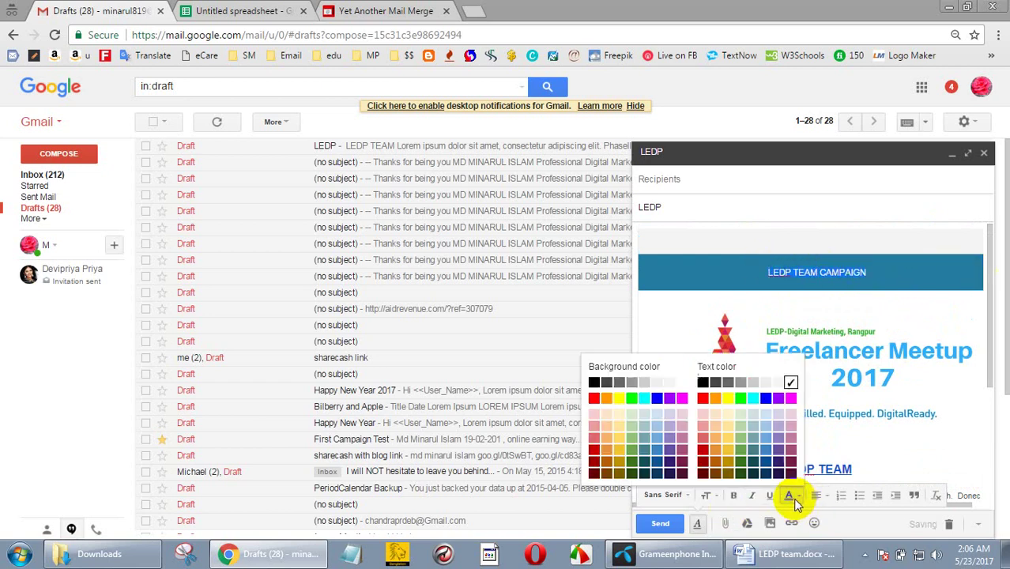
pyautogui.click(704, 396)
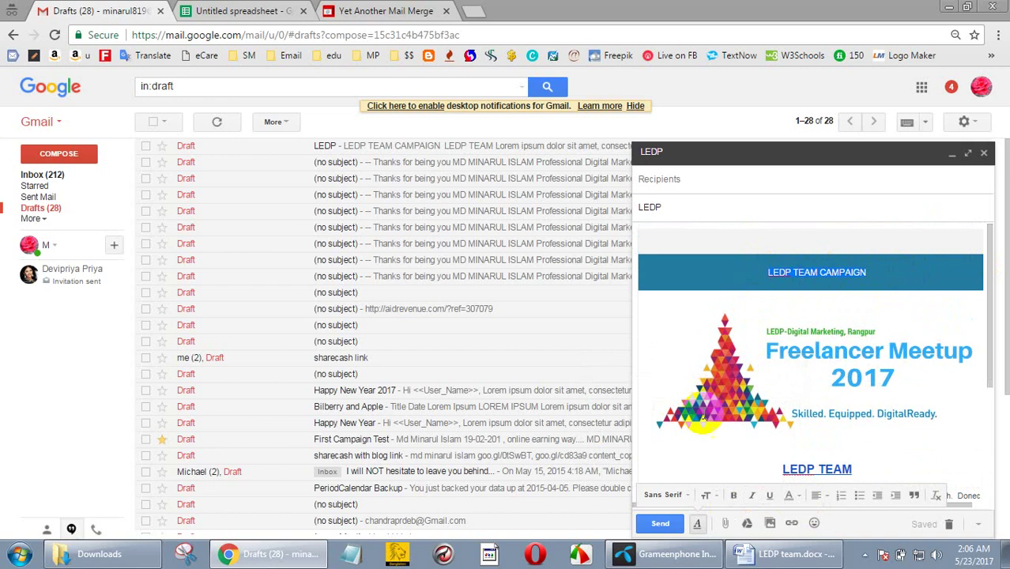
pyautogui.click(904, 283)
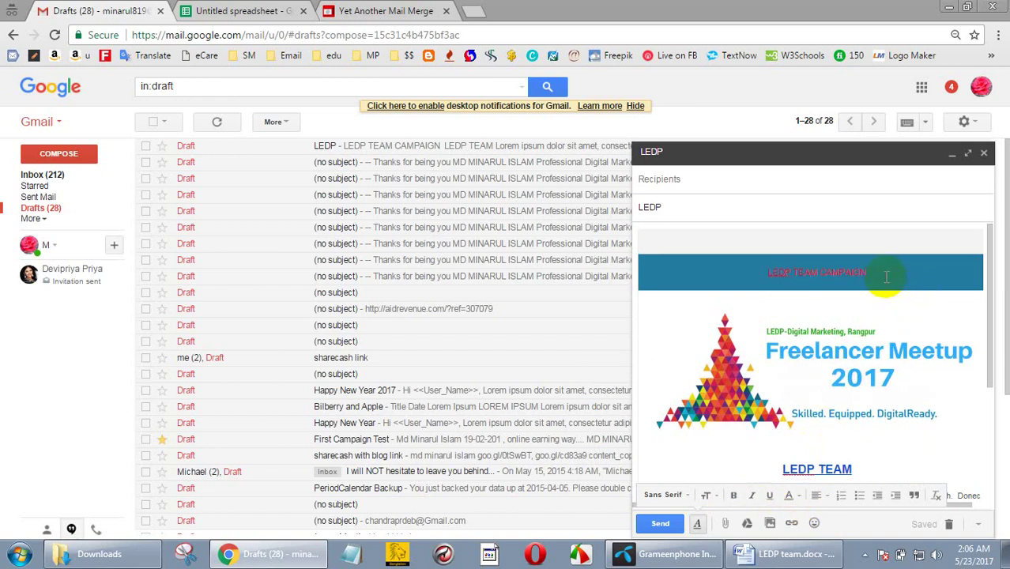
pyautogui.moveTo(886, 272); pyautogui.dragTo(762, 272)
pyautogui.click(793, 499)
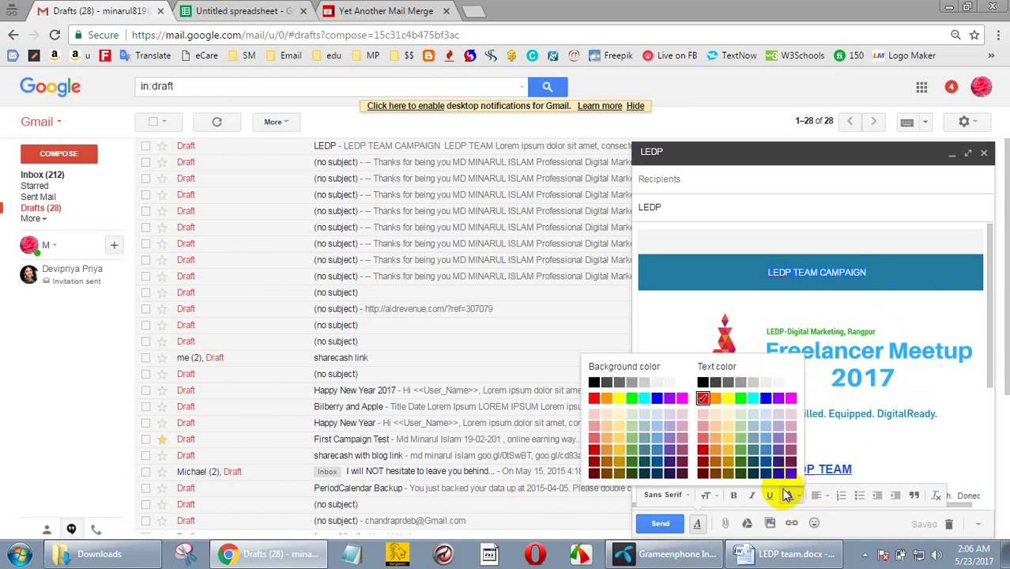
pyautogui.click(623, 397)
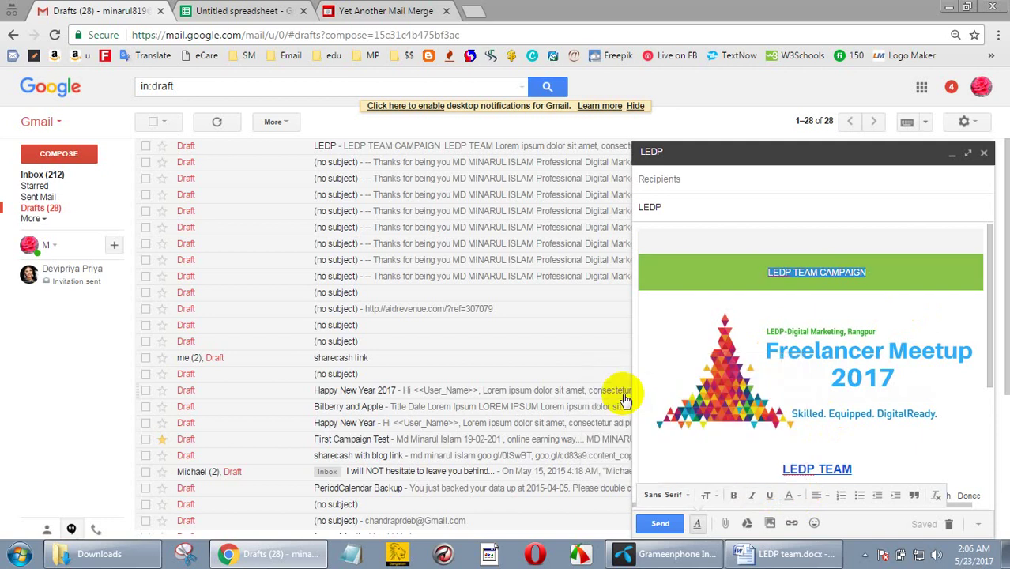
pyautogui.click(897, 292)
# - Make the LEDP TEAM CAMPAIGN banner title bold and Large, and save and close the LEDP draft
pyautogui.scroll(-1, 946, 353)
pyautogui.scroll(-3, 946, 353)
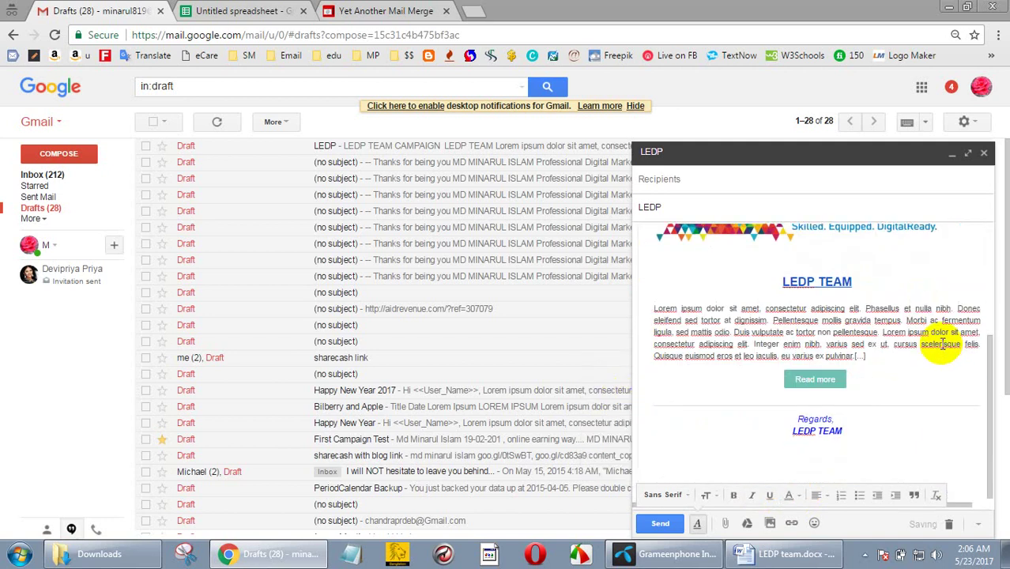
pyautogui.scroll(3, 965, 342)
pyautogui.moveTo(868, 232); pyautogui.dragTo(810, 235)
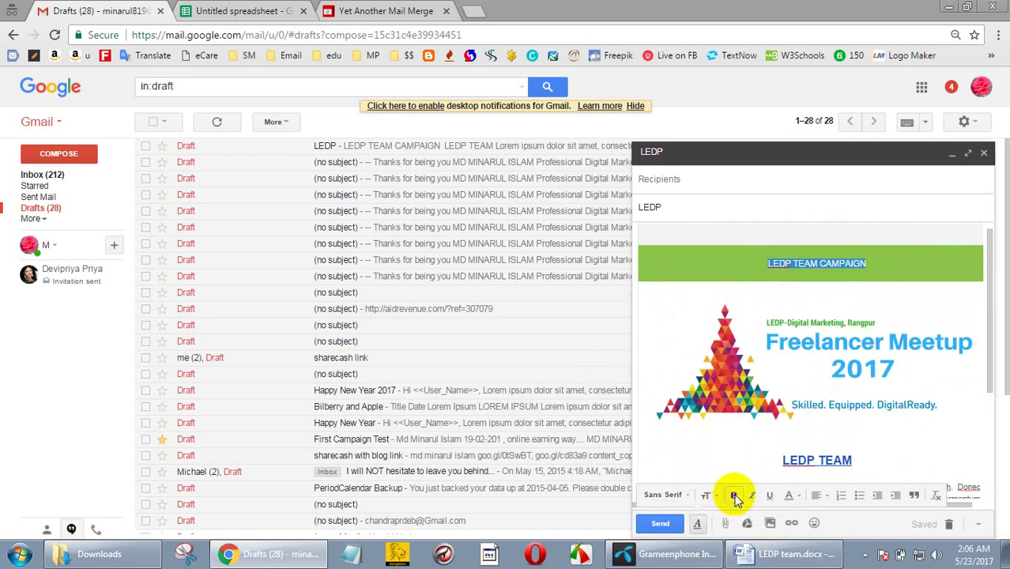
pyautogui.click(709, 497)
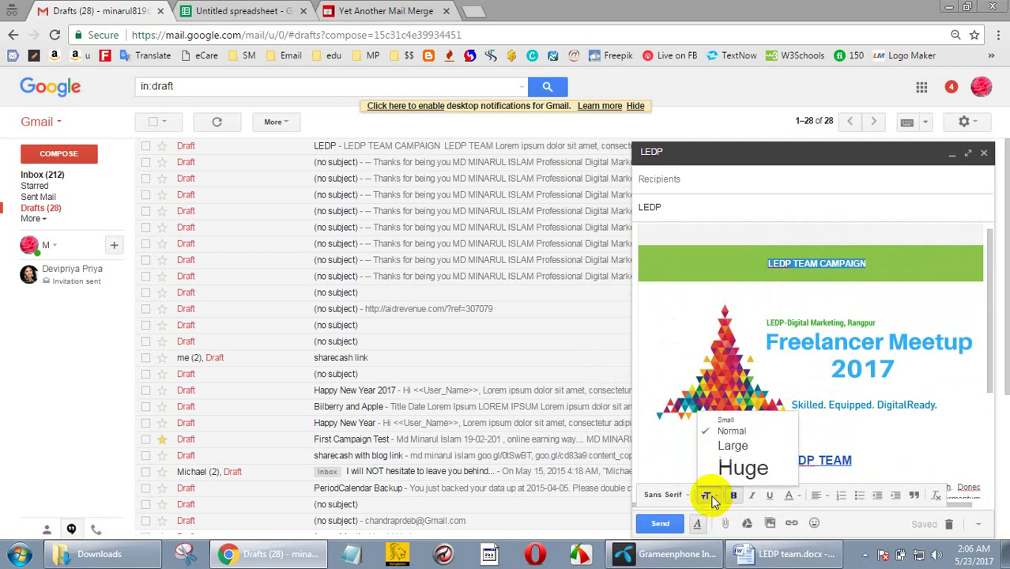
pyautogui.click(733, 446)
pyautogui.click(954, 422)
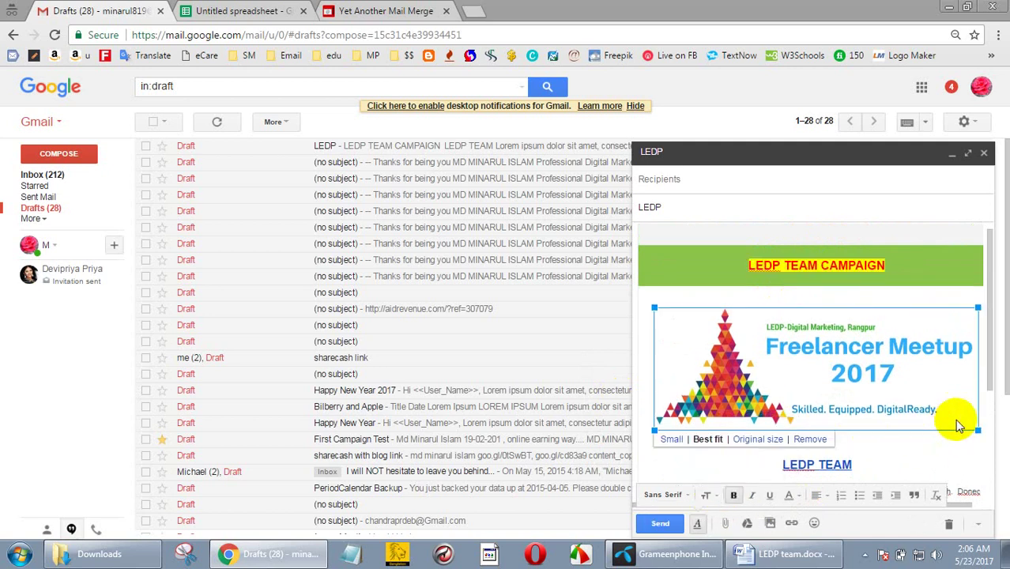
pyautogui.scroll(-3, 952, 371)
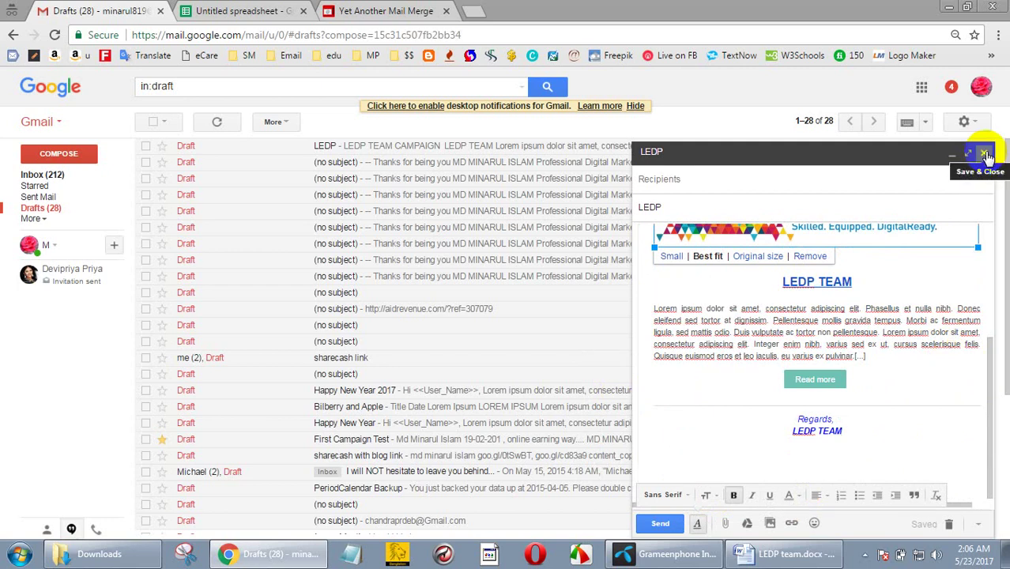
pyautogui.click(985, 153)
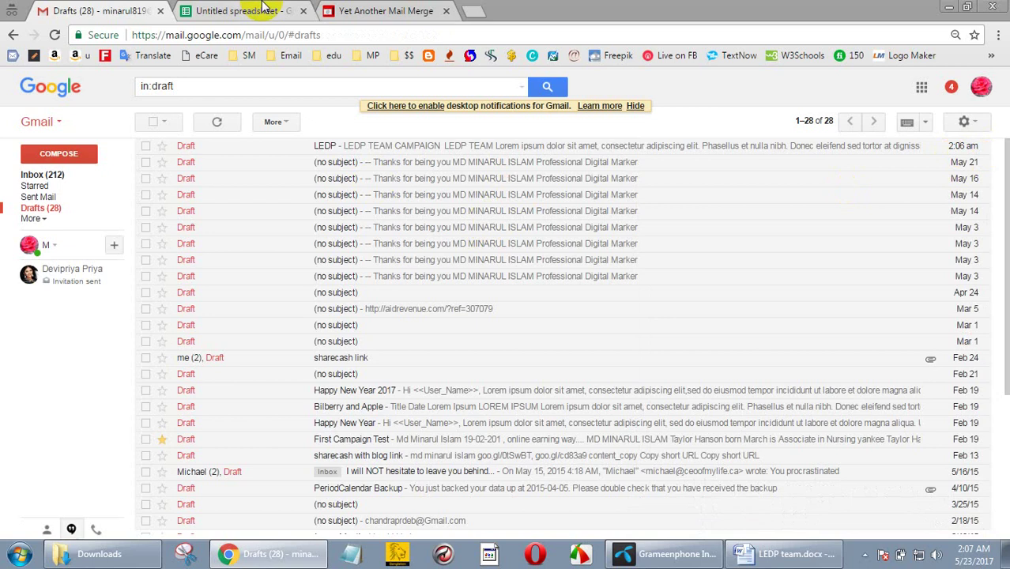
# - Switch to the spreadsheet's Start Mail Merge dialog, refresh the draft list and choose the LEDP draft as the email template
pyautogui.click(265, 10)
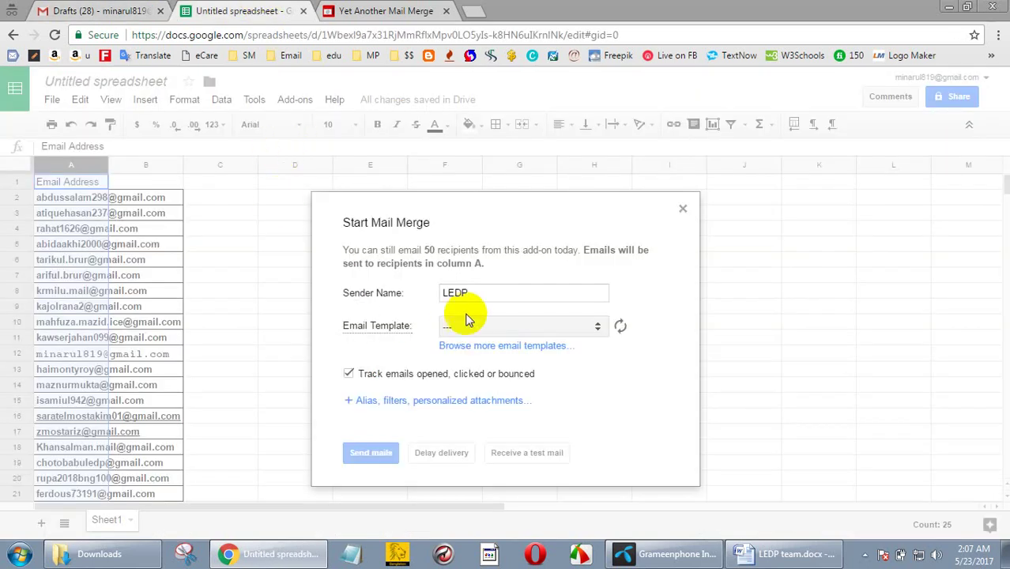
pyautogui.click(621, 328)
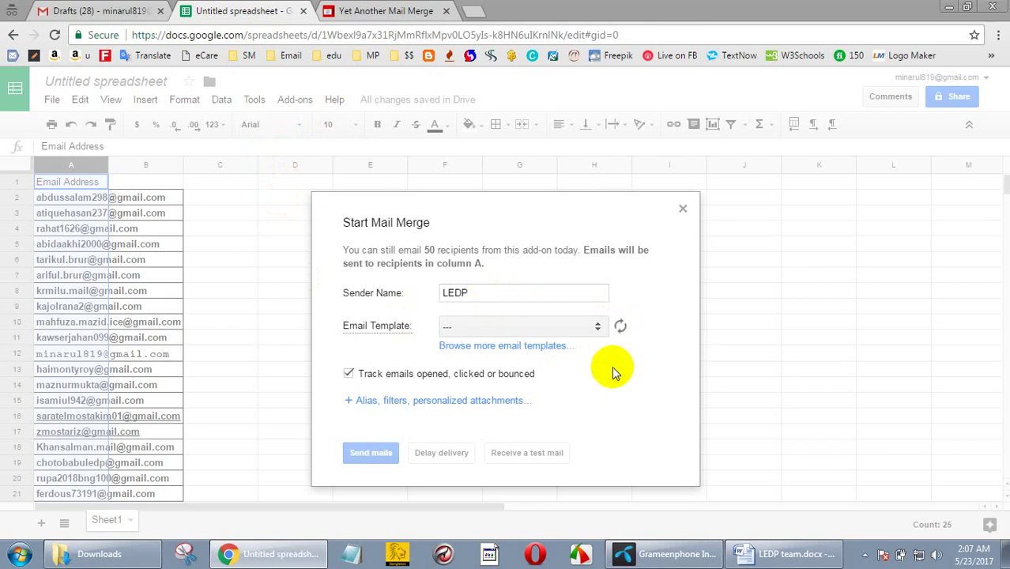
pyautogui.click(597, 327)
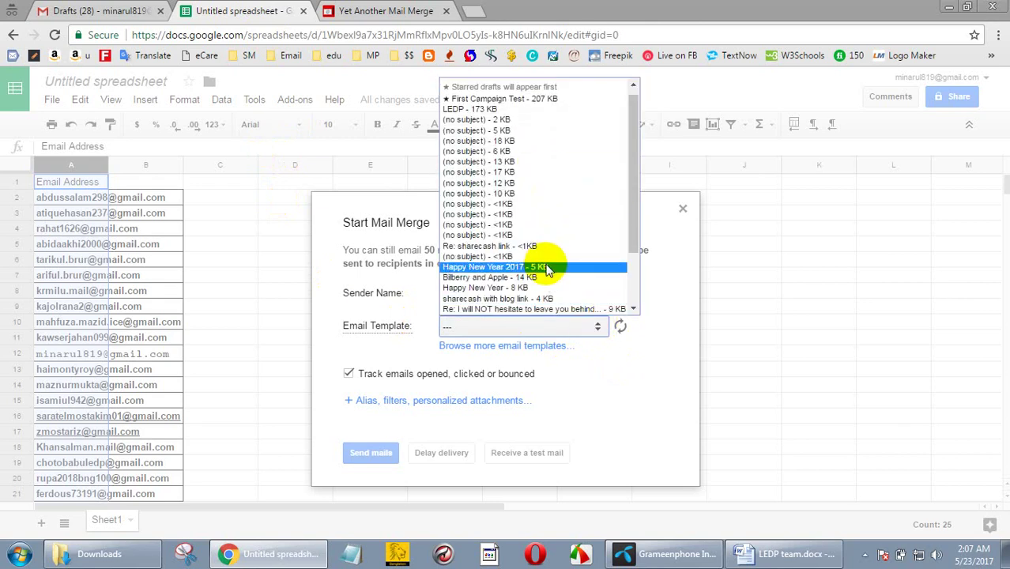
pyautogui.scroll(1, 562, 165)
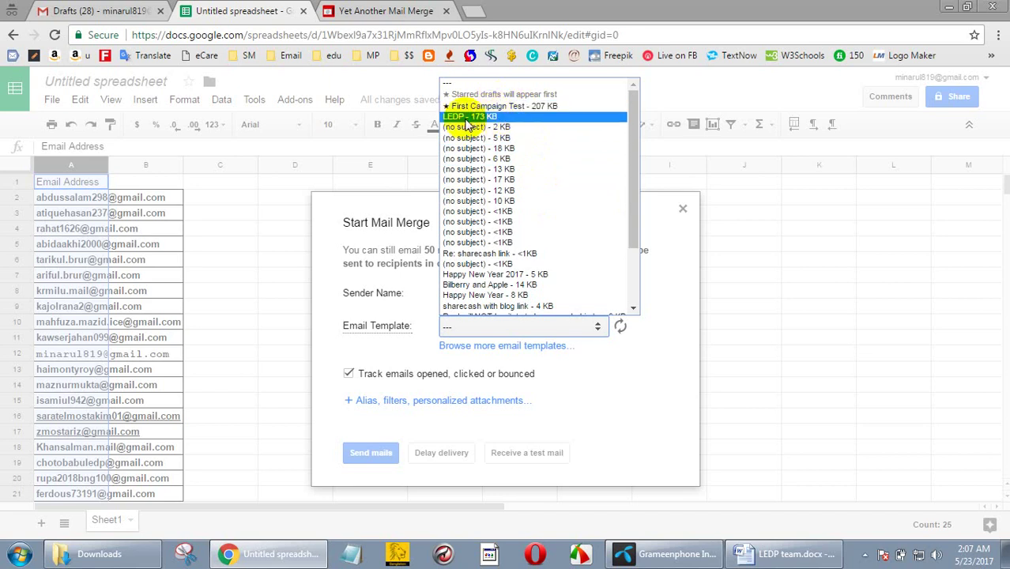
pyautogui.click(525, 118)
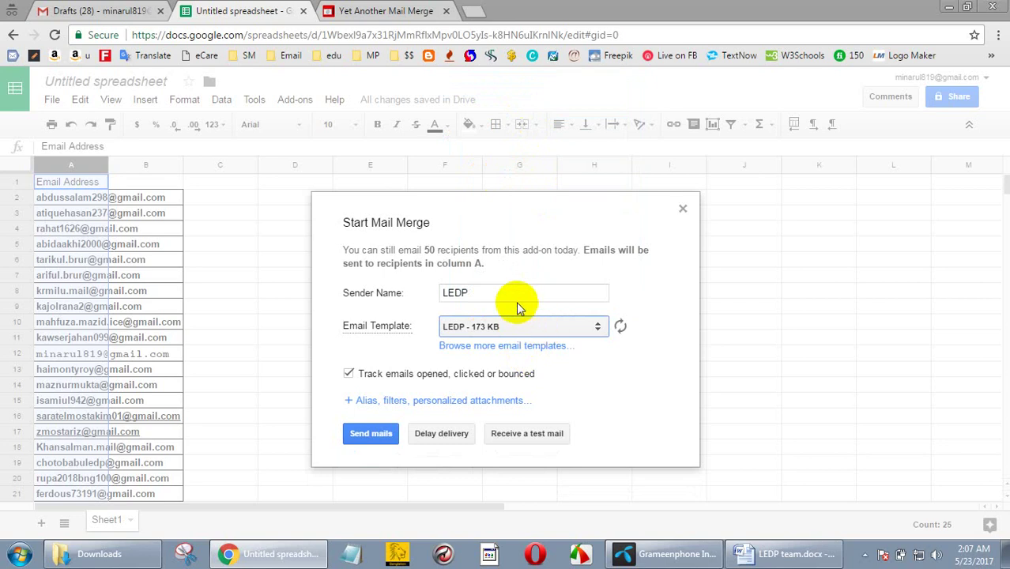
# - Send the mail merge with LEDP as sender name and email tracking on, and dismiss the completion dialog
pyautogui.click(493, 293)
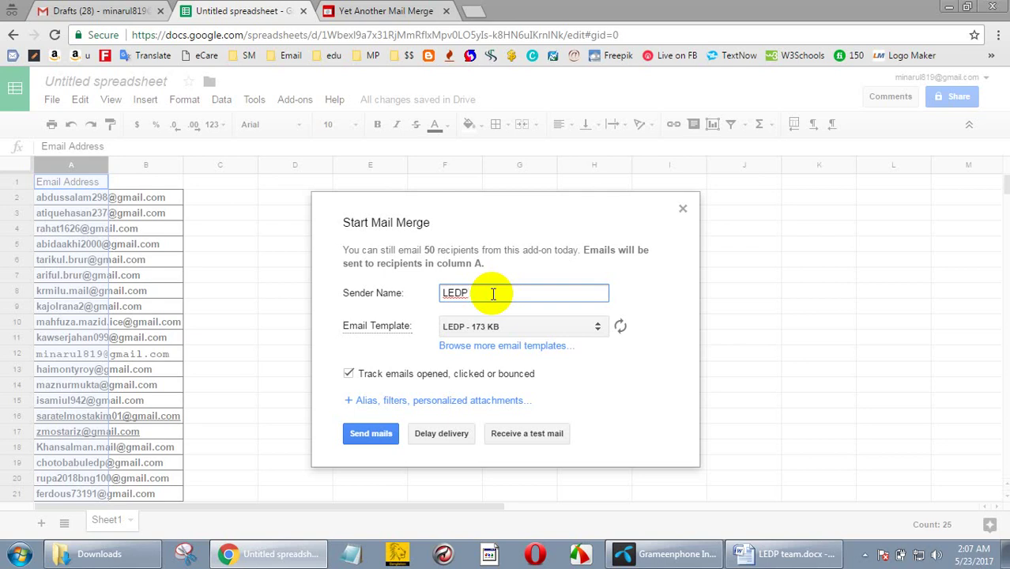
pyautogui.click(130, 87)
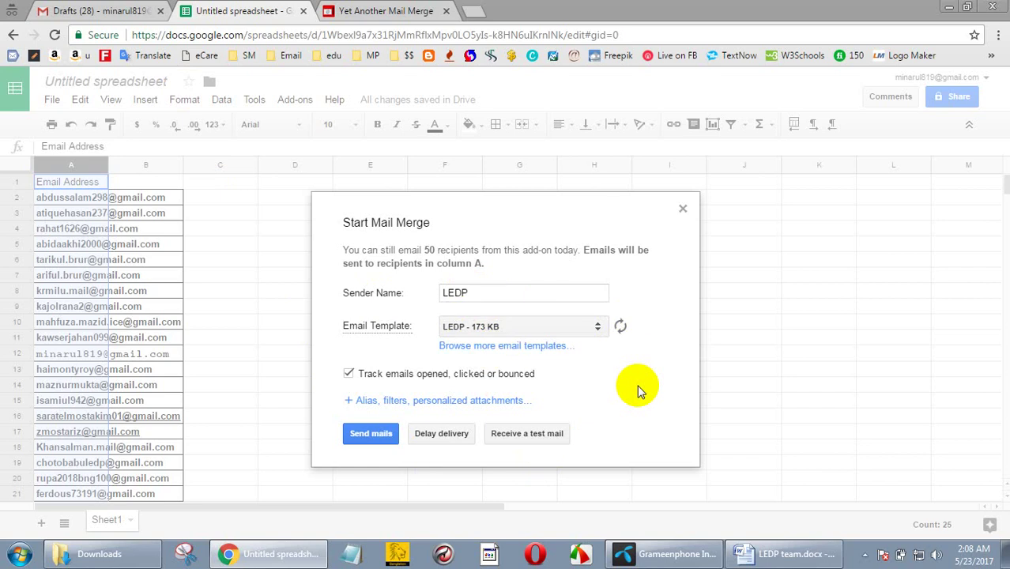
pyautogui.click(371, 437)
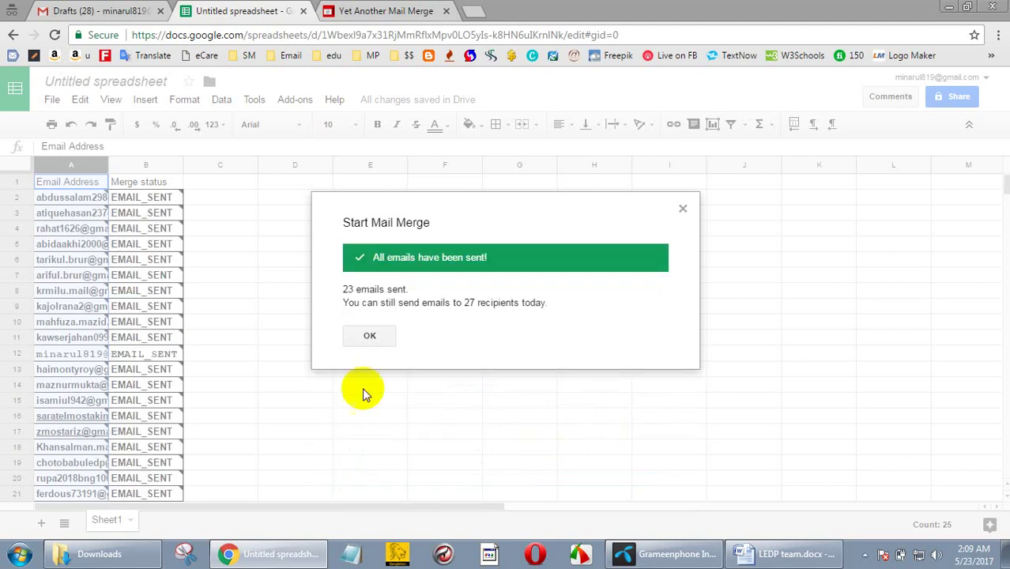
pyautogui.click(369, 338)
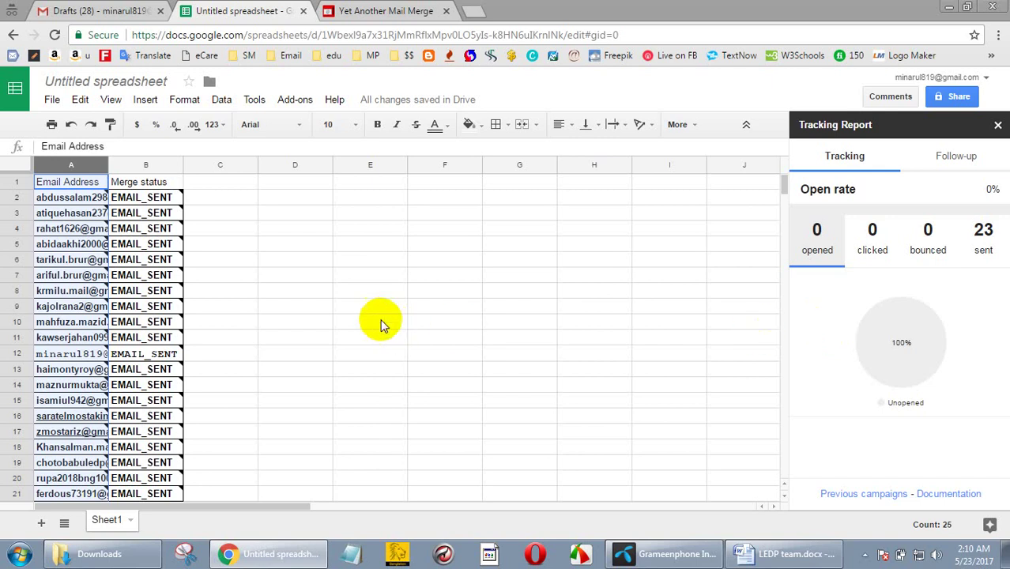
# - Rename the spreadsheet as LEDP
pyautogui.click(162, 81)
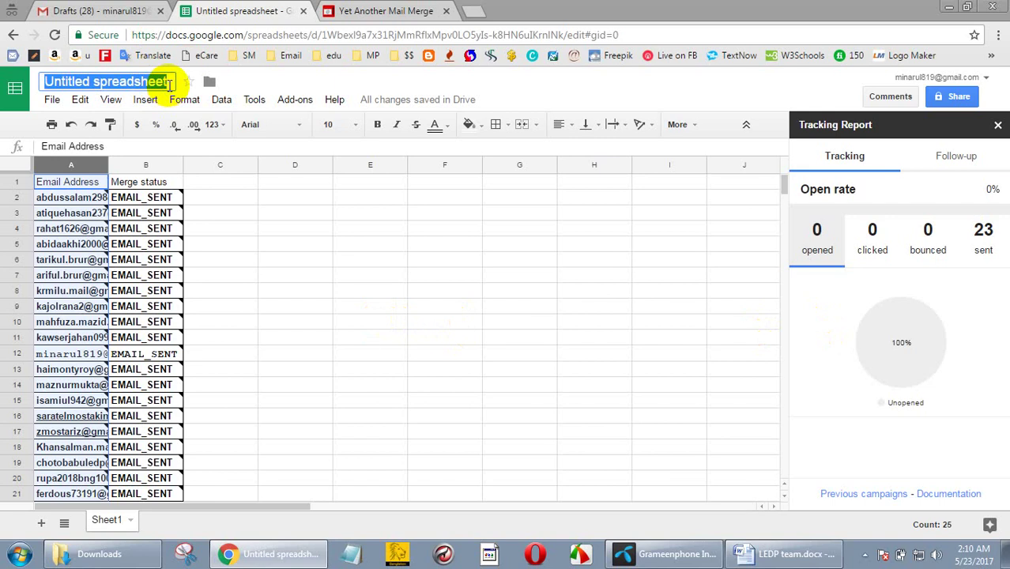
pyautogui.write('LEDP')
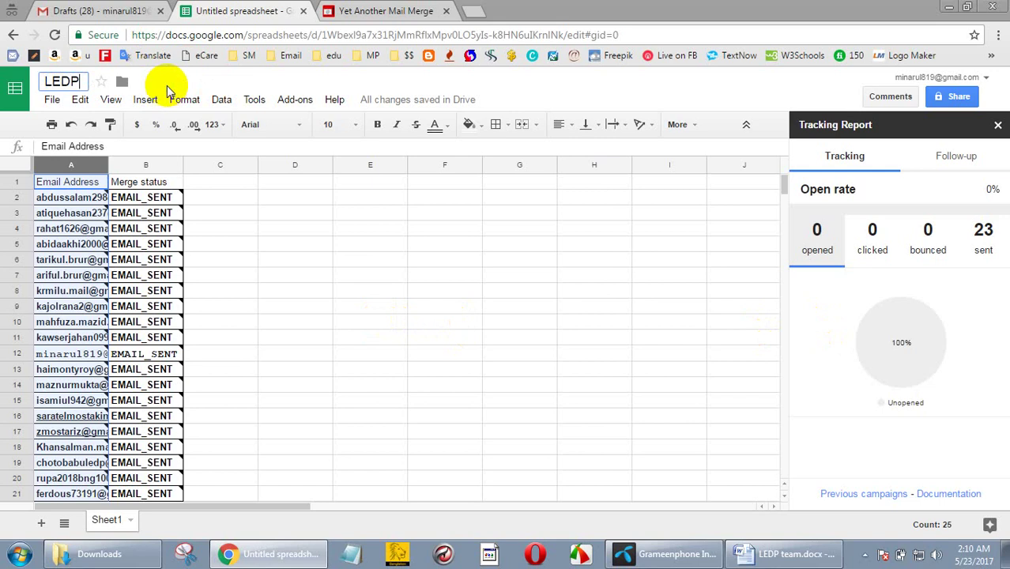
pyautogui.press('Return')
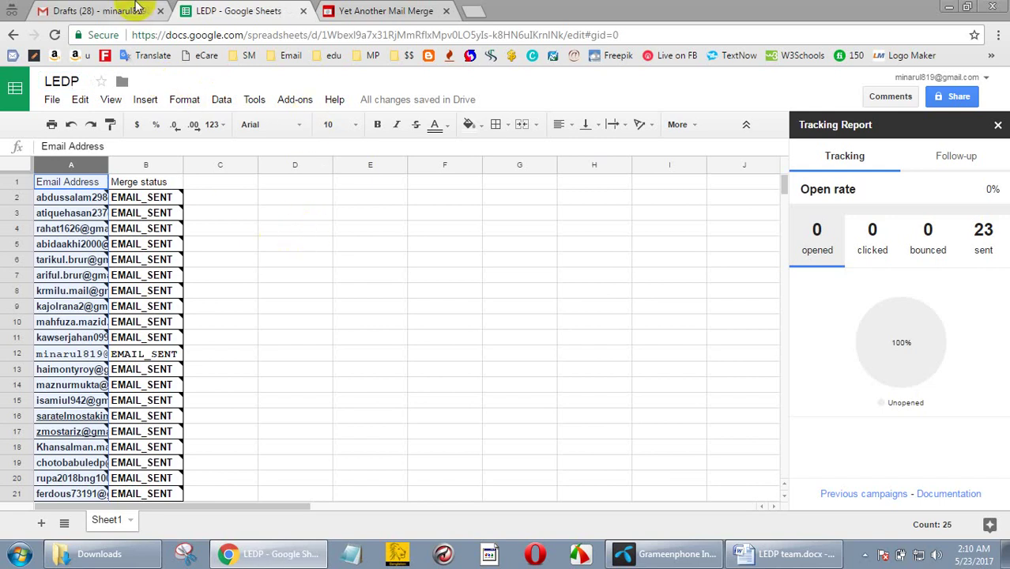
# - Examine the email address in row 24 and the note on its Merge status cell
pyautogui.scroll(-4, 324, 277)
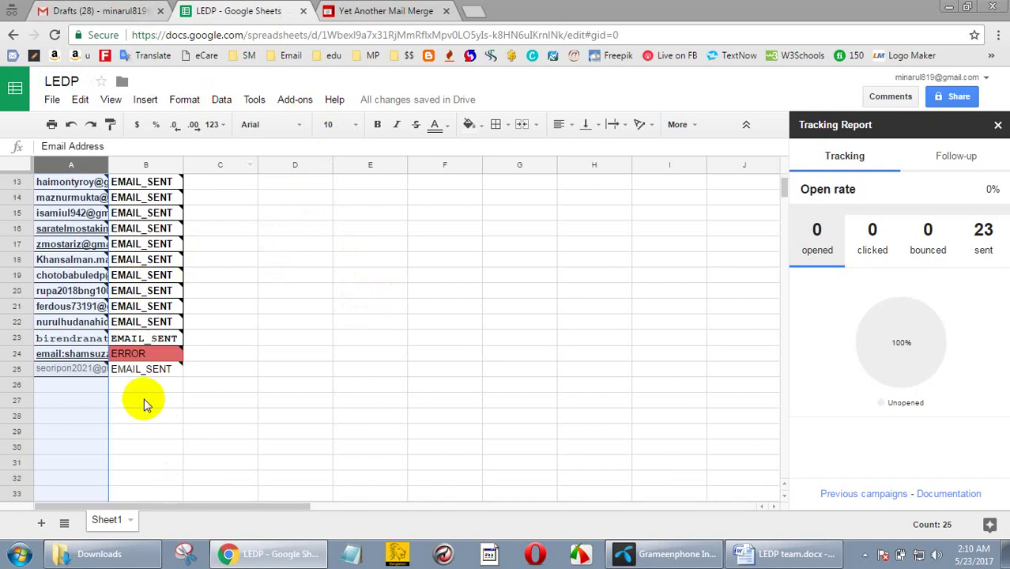
pyautogui.click(55, 356)
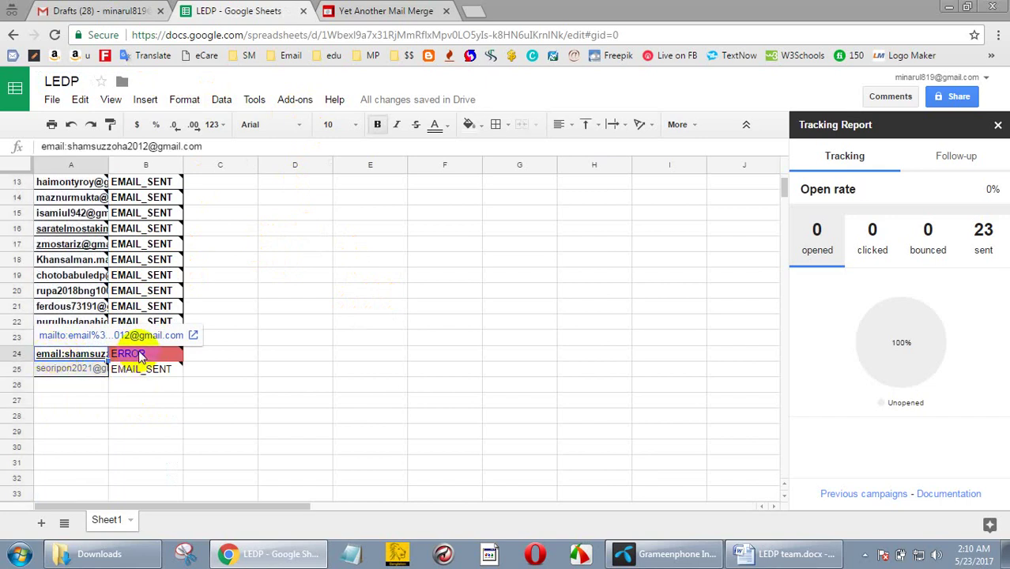
pyautogui.moveTo(160, 360)
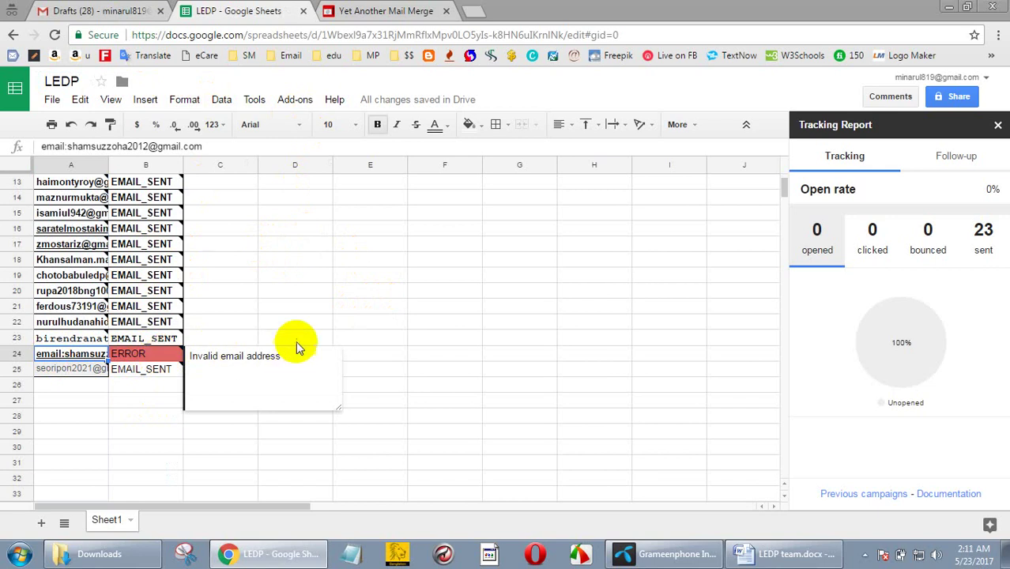
# - Look through the Yet Another Mail Merge template gallery and the Gmail drafts, and return to the LEDP spreadsheet
pyautogui.click(361, 10)
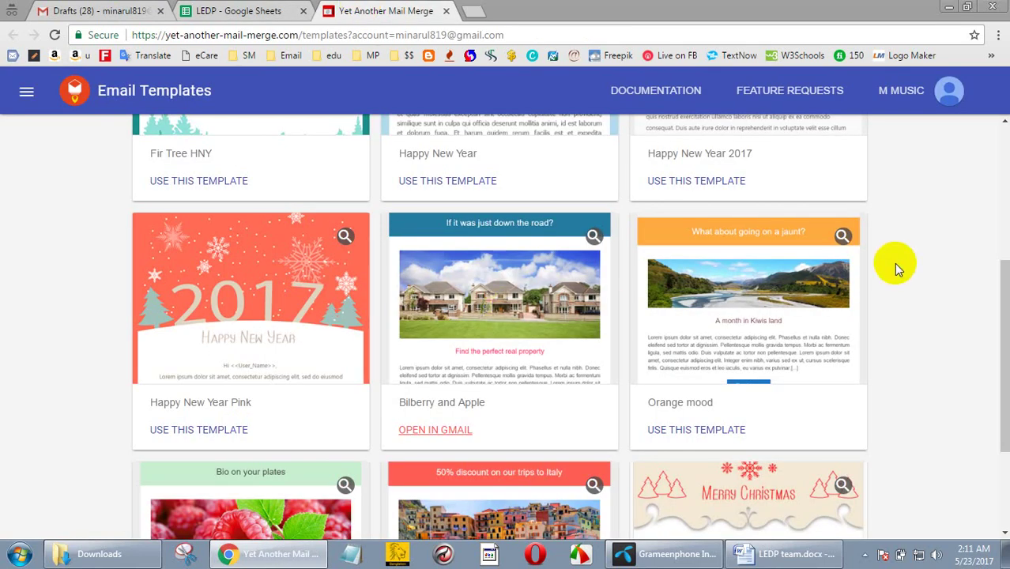
pyautogui.scroll(-2, 894, 263)
pyautogui.scroll(6, 893, 262)
pyautogui.scroll(-4, 893, 262)
pyautogui.scroll(-3, 892, 256)
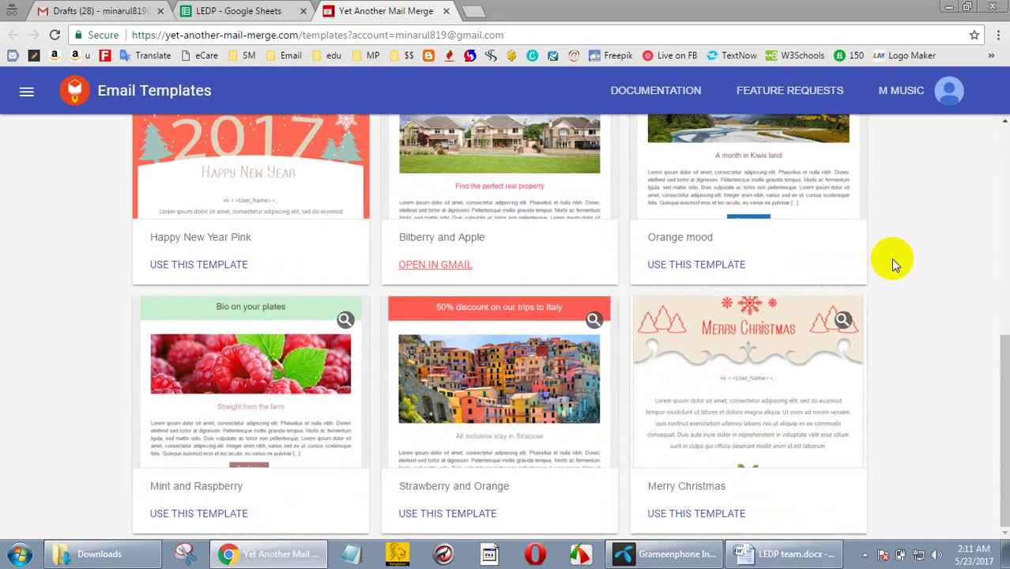
pyautogui.click(237, 11)
pyautogui.click(117, 6)
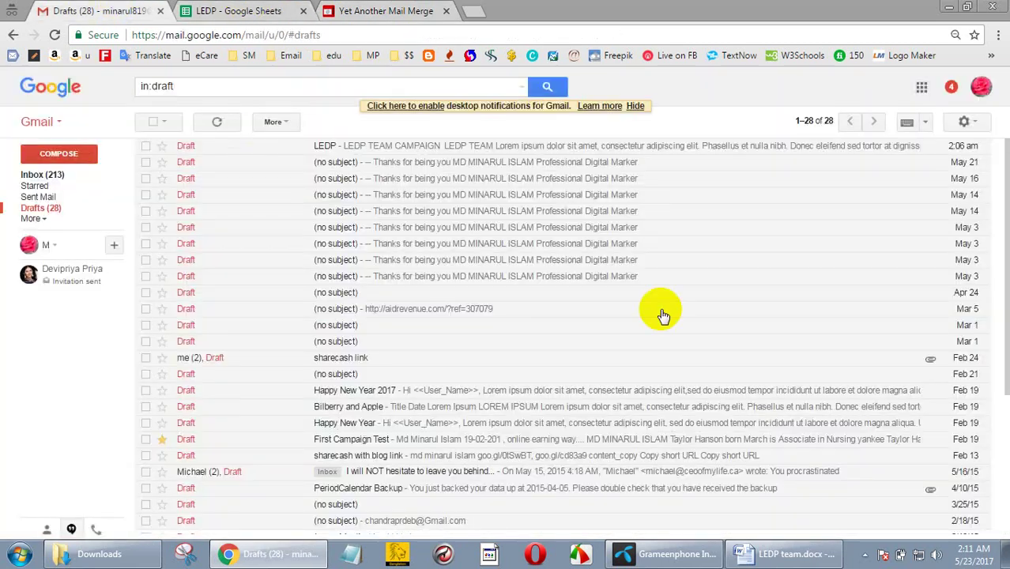
pyautogui.click(280, 10)
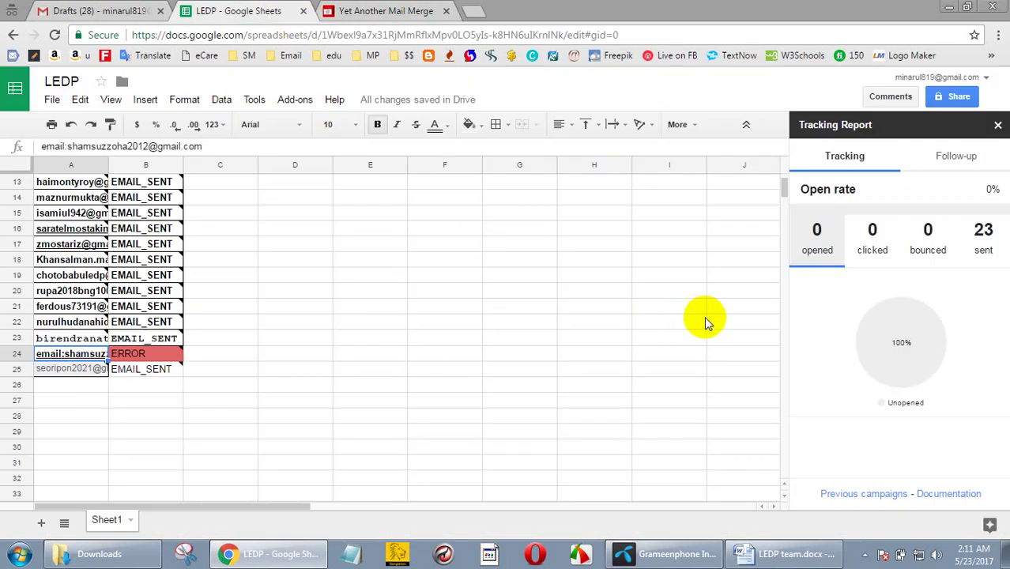